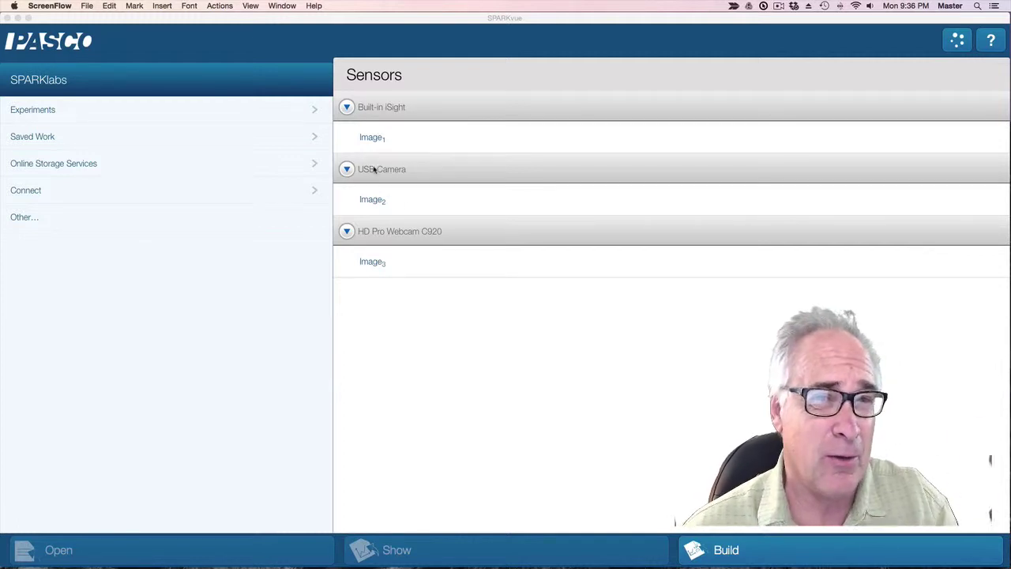
Show the live image from the USB Camera sensor
{"action": "left_click", "coordinate": [372, 199]}
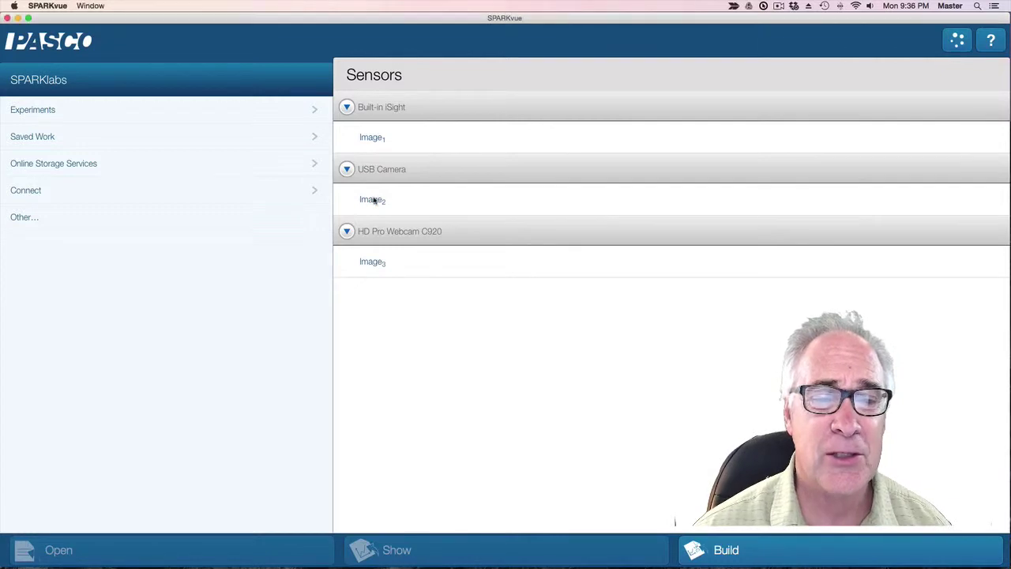
{"action": "left_click", "coordinate": [375, 202]}
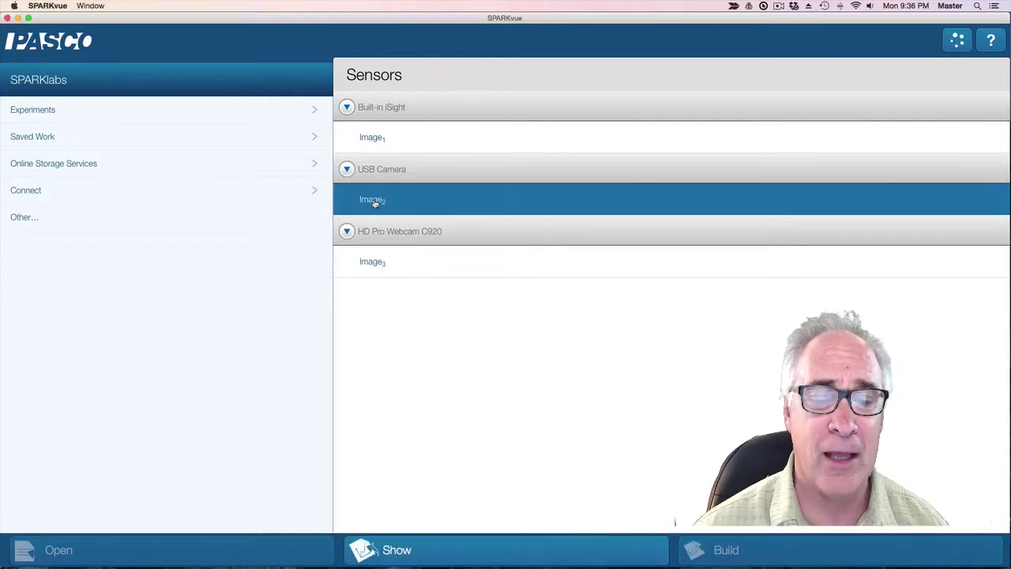
{"action": "left_click", "coordinate": [410, 558]}
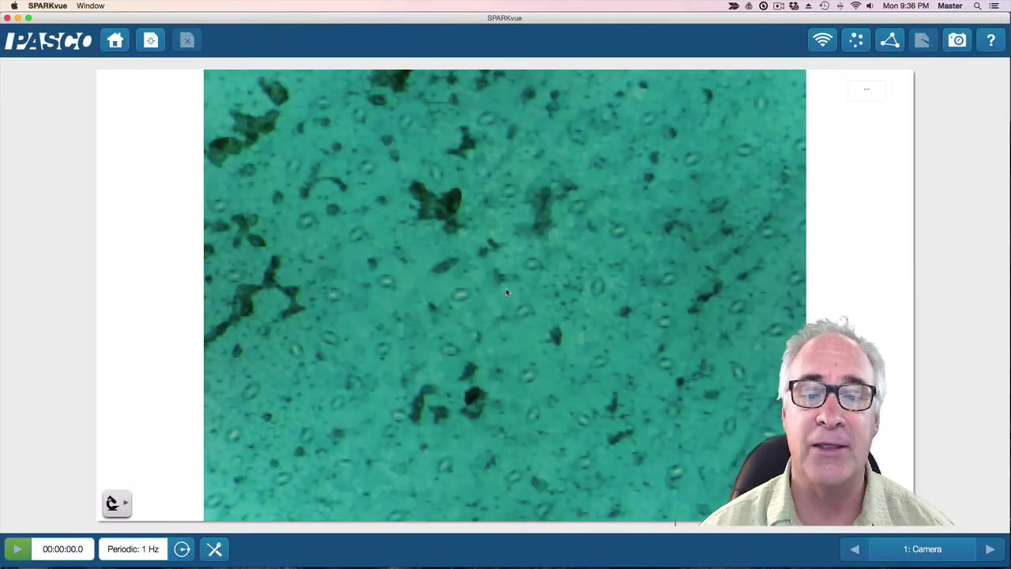
Capture one still image of the microscope view with the camera display's image tools
{"action": "left_click", "coordinate": [114, 503]}
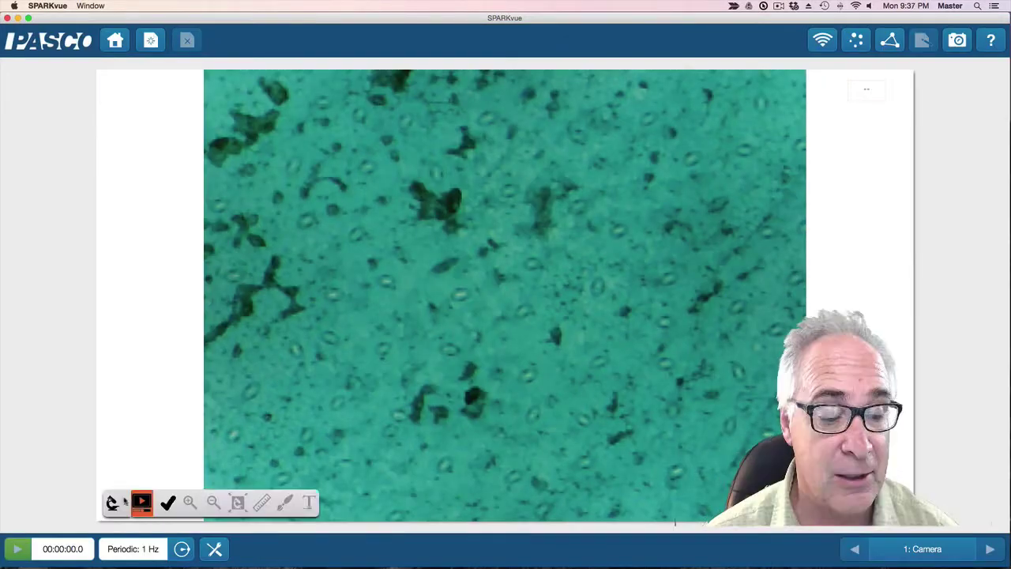
{"action": "left_click", "coordinate": [169, 504]}
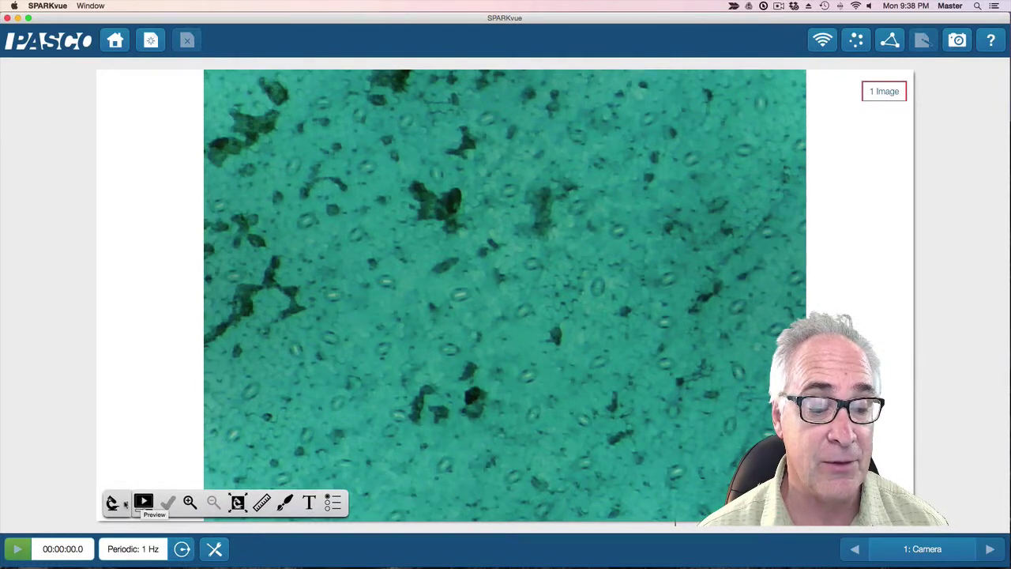
{"action": "left_click", "coordinate": [143, 503]}
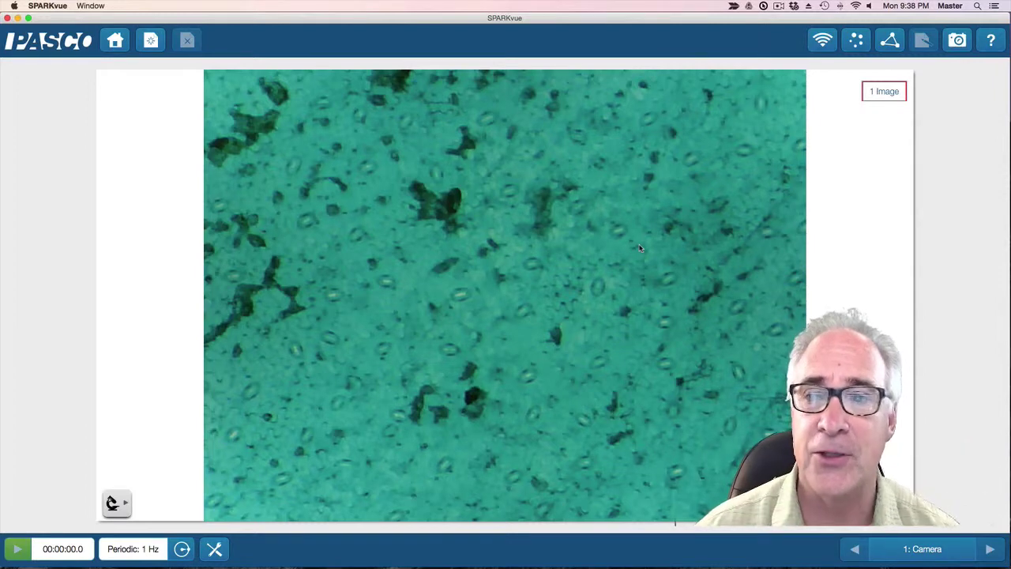
Export the captured image to the Desktop under the name "guards"
{"action": "left_click", "coordinate": [891, 42]}
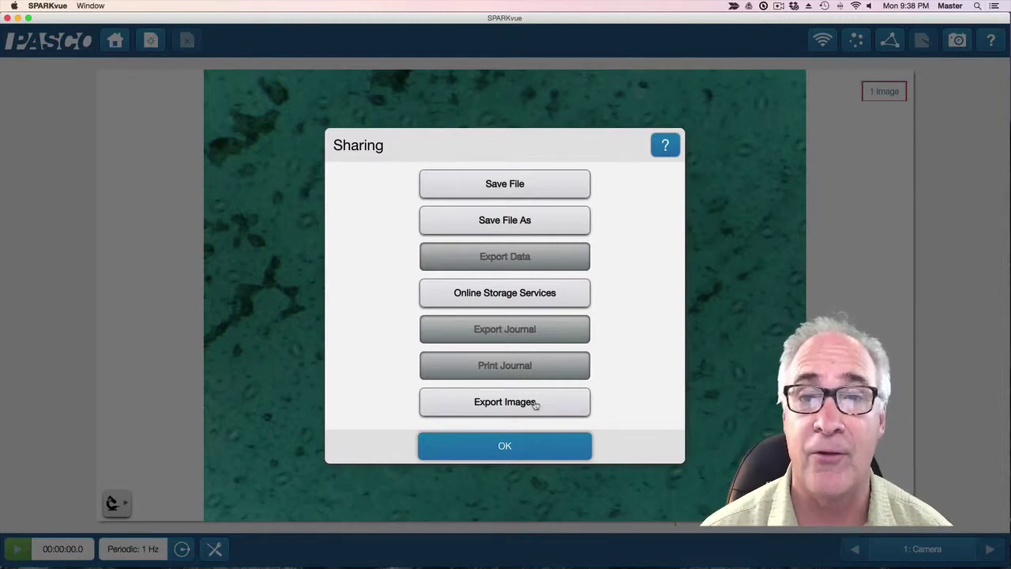
{"action": "left_click", "coordinate": [535, 403]}
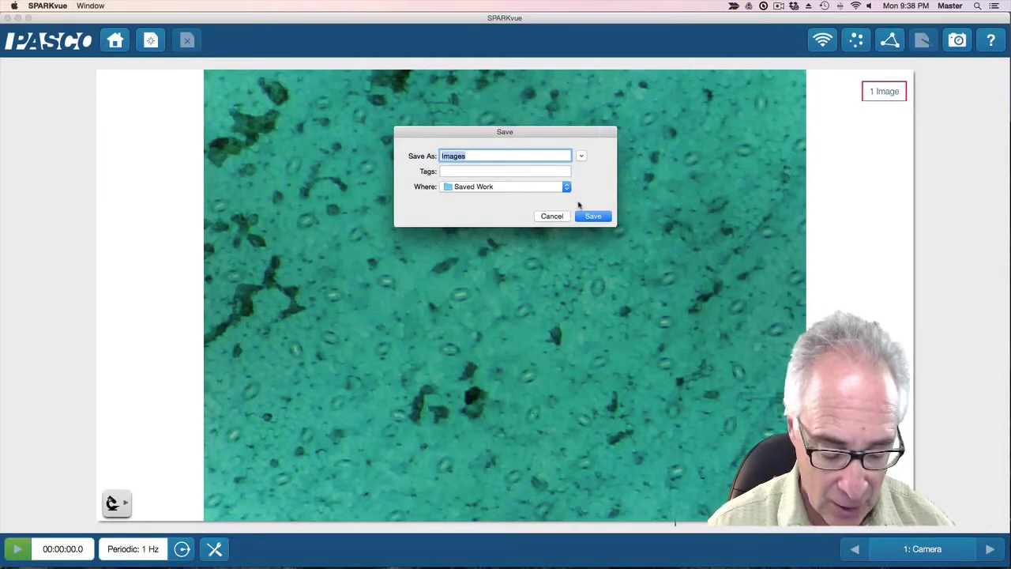
{"action": "type", "text": "guards"}
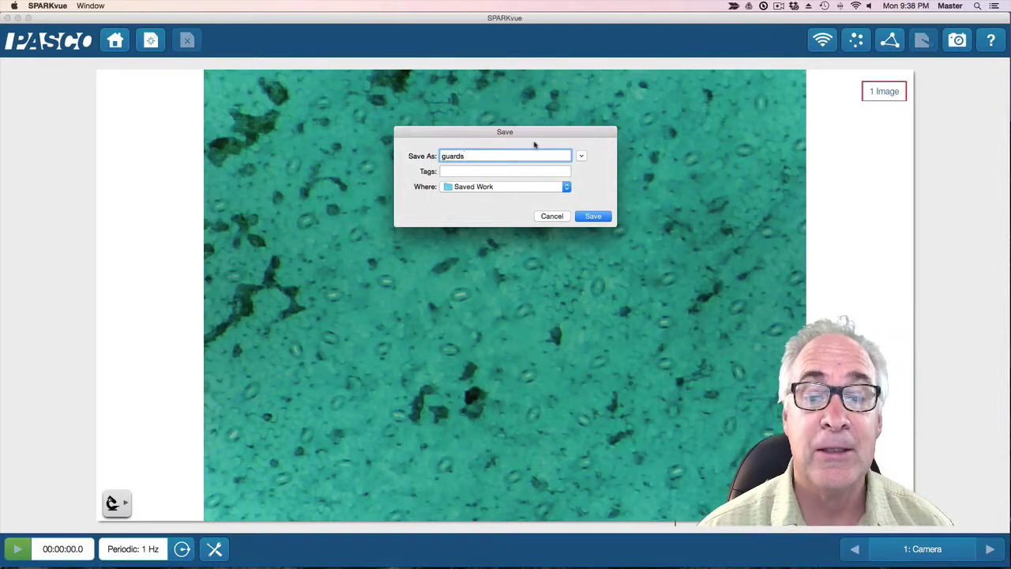
{"action": "left_click", "coordinate": [528, 188]}
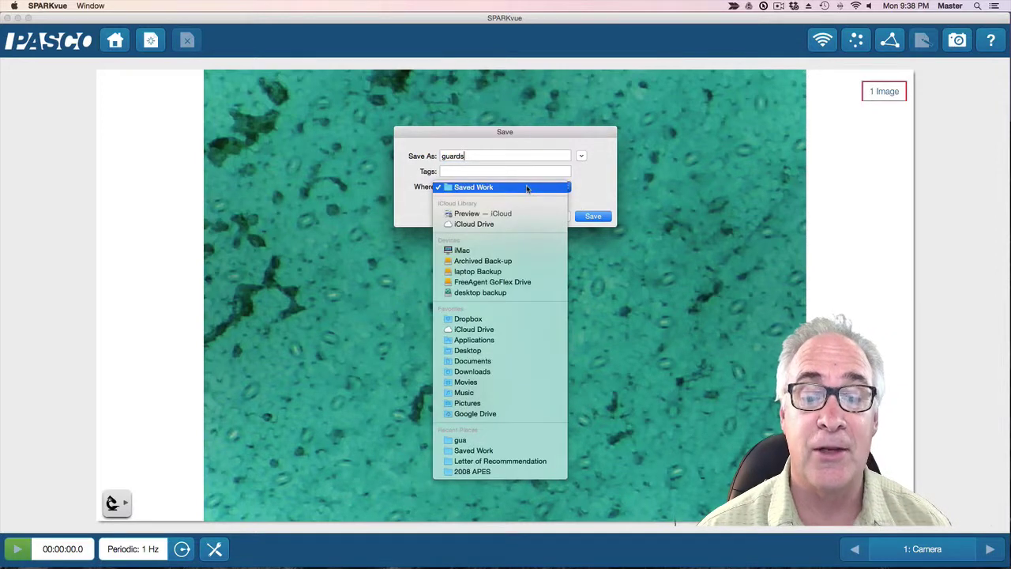
{"action": "left_click", "coordinate": [503, 351]}
{"action": "left_click", "coordinate": [593, 216]}
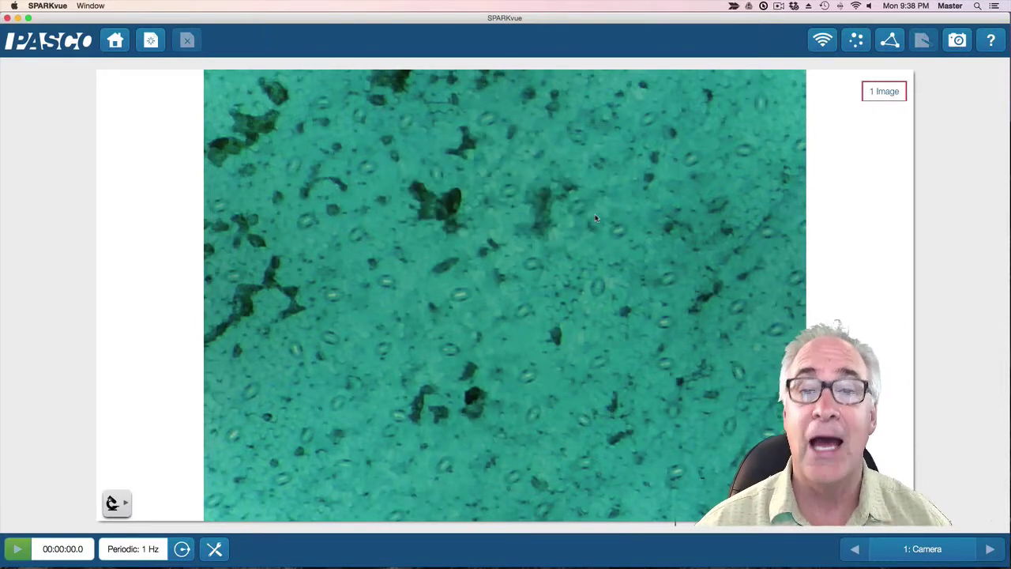
Minimize the SPARKvue window, switch to Google Chrome and examine the assignments in the teacher's Plant and Soil Science class stream
{"action": "left_click", "coordinate": [18, 18]}
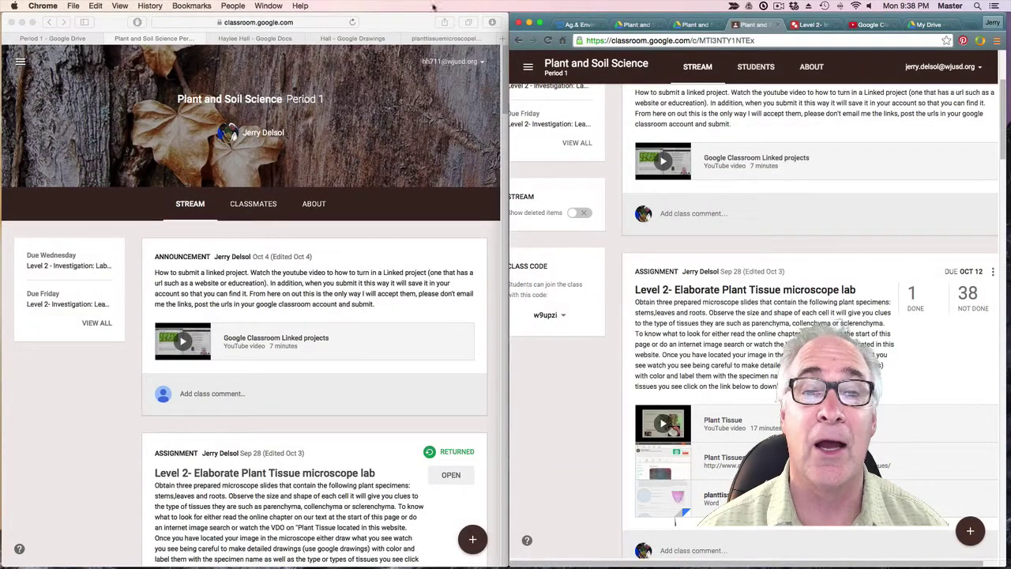
{"action": "left_click", "coordinate": [391, 24]}
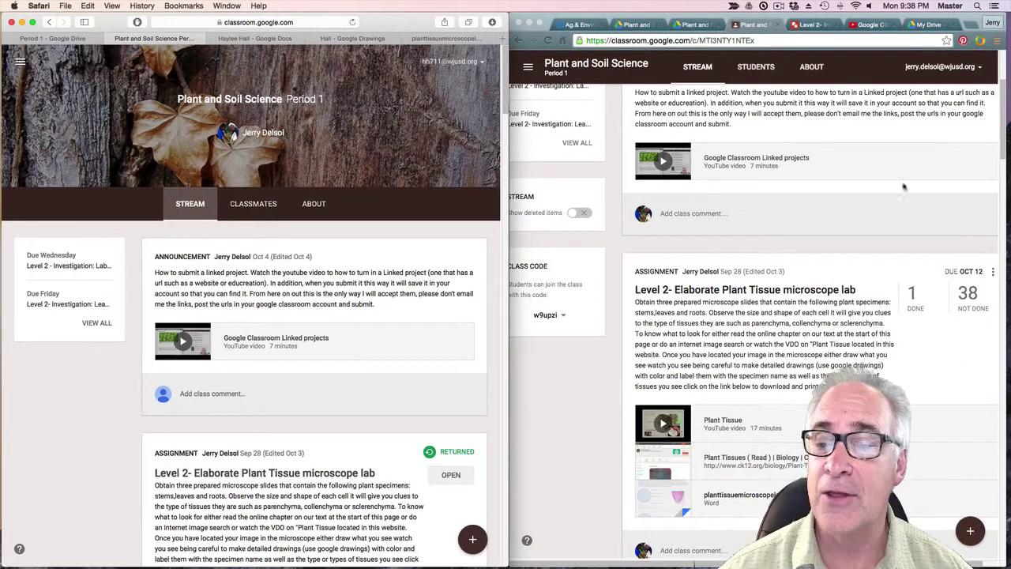
{"action": "left_click", "coordinate": [869, 249]}
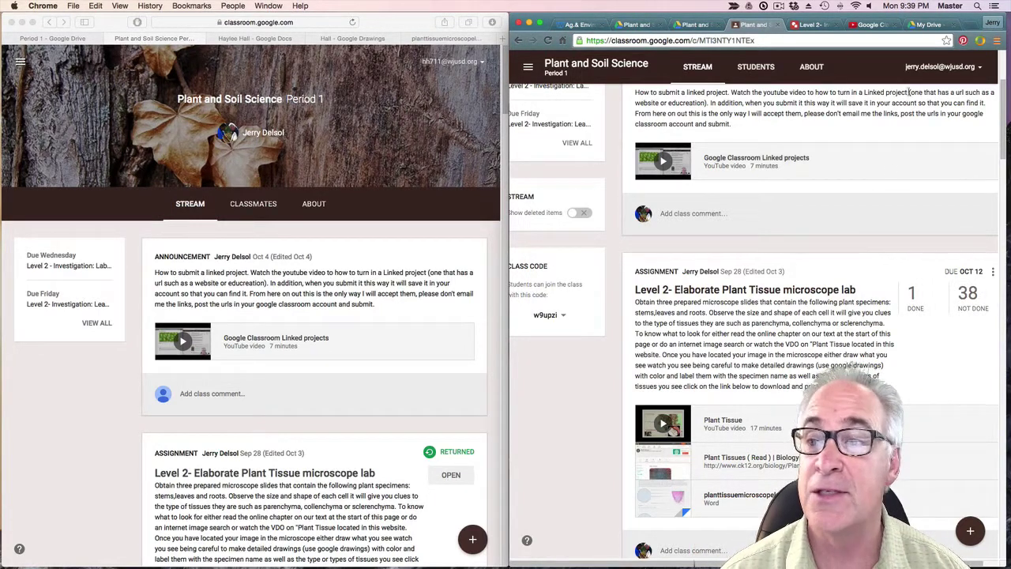
{"action": "scroll", "coordinate": [906, 335], "scroll_direction": "down", "scroll_amount": 1}
{"action": "scroll", "coordinate": [906, 336], "scroll_direction": "down", "scroll_amount": 2}
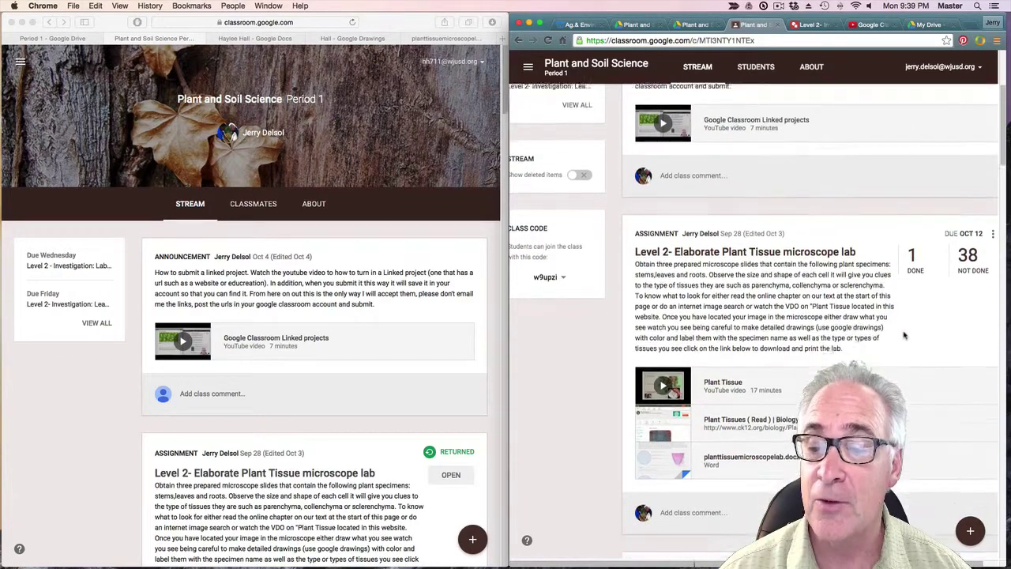
{"action": "scroll", "coordinate": [906, 336], "scroll_direction": "up", "scroll_amount": 3}
{"action": "scroll", "coordinate": [905, 335], "scroll_direction": "down", "scroll_amount": 10}
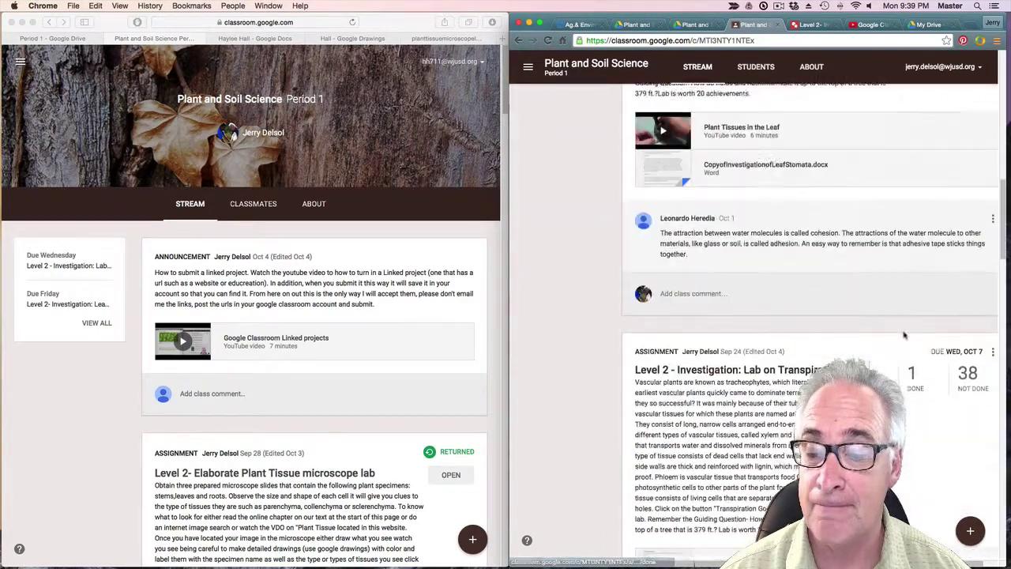
{"action": "scroll", "coordinate": [903, 332], "scroll_direction": "up", "scroll_amount": 4}
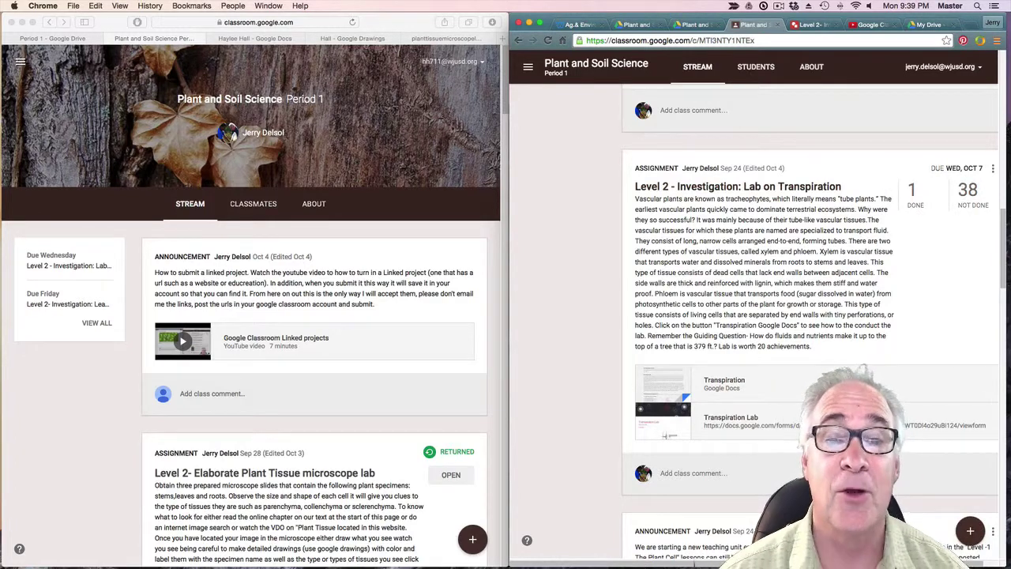
Switch to Safari, find "Level 2 - Investigation: Lab on Transpiration" in the student's class stream and open the assignment
{"action": "left_click", "coordinate": [426, 120]}
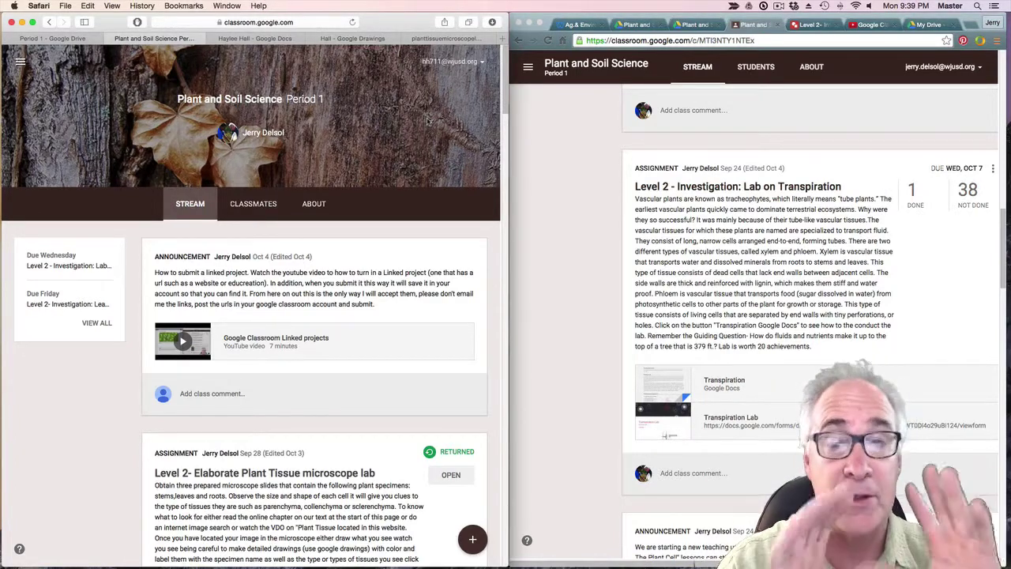
{"action": "scroll", "coordinate": [357, 283], "scroll_direction": "down", "scroll_amount": 2}
{"action": "scroll", "coordinate": [356, 283], "scroll_direction": "down", "scroll_amount": 10}
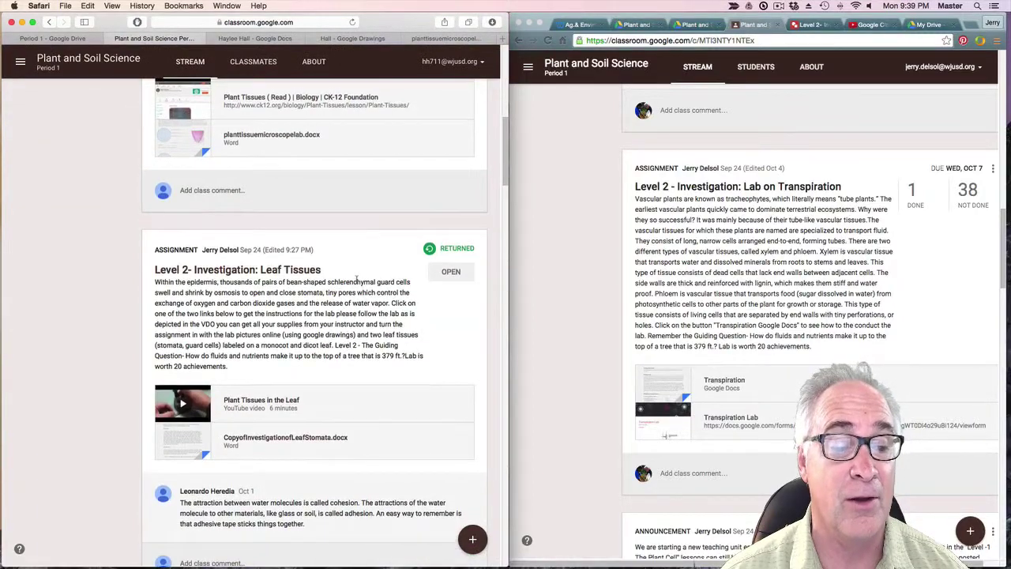
{"action": "scroll", "coordinate": [356, 283], "scroll_direction": "up", "scroll_amount": 10}
{"action": "scroll", "coordinate": [356, 283], "scroll_direction": "down", "scroll_amount": 5}
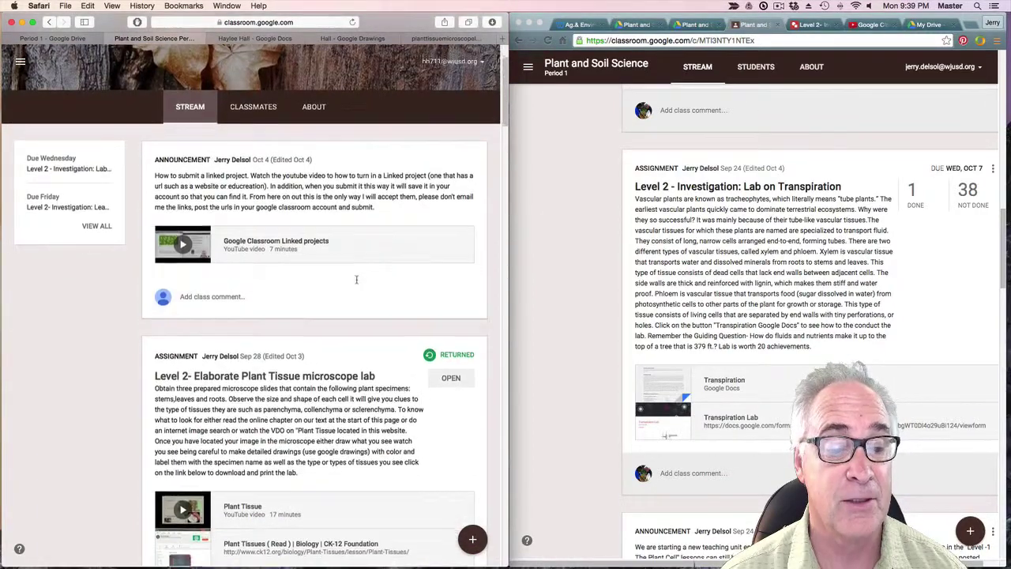
{"action": "scroll", "coordinate": [356, 283], "scroll_direction": "down", "scroll_amount": 15}
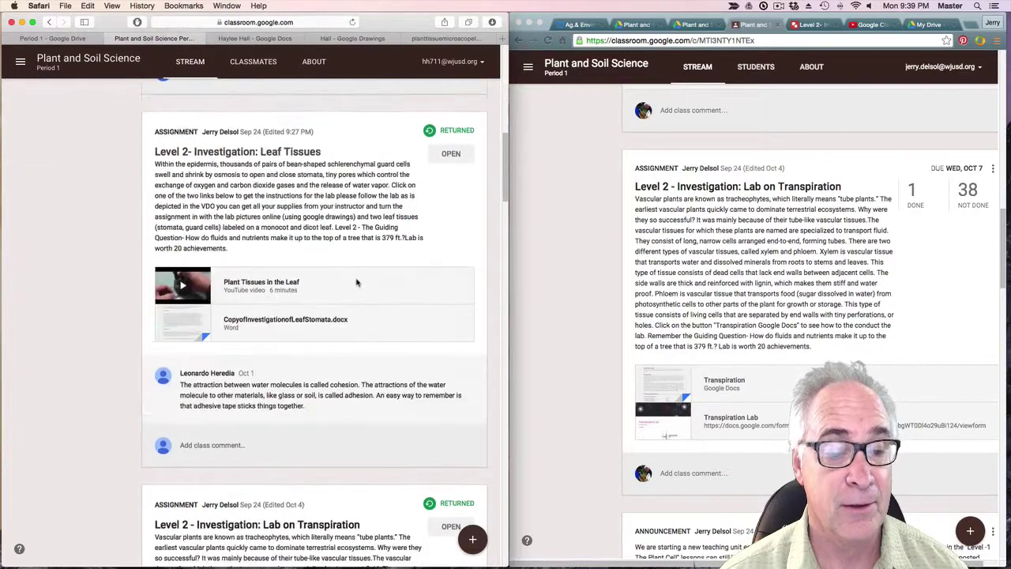
{"action": "scroll", "coordinate": [357, 281], "scroll_direction": "up", "scroll_amount": 1}
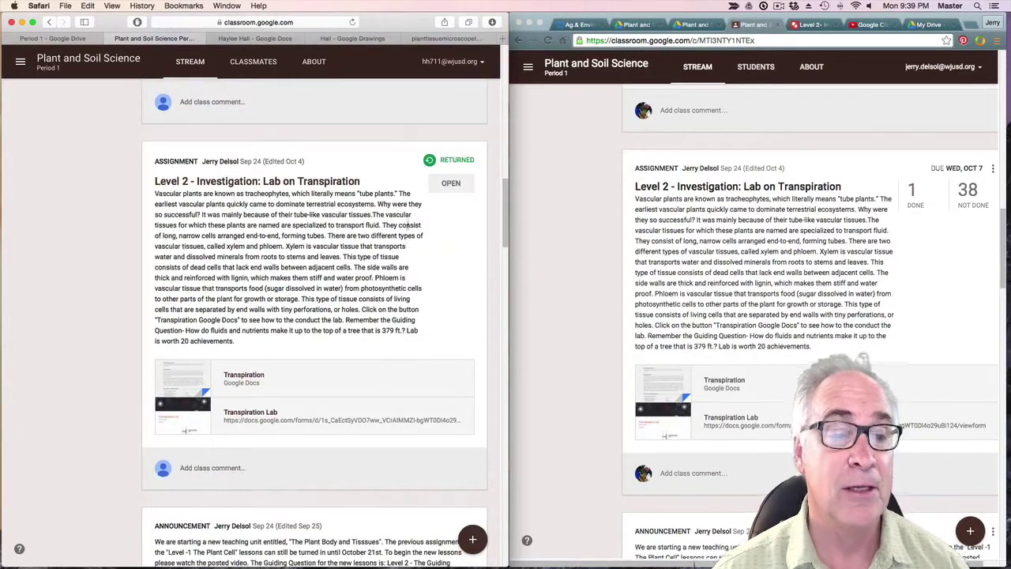
{"action": "left_click", "coordinate": [320, 181]}
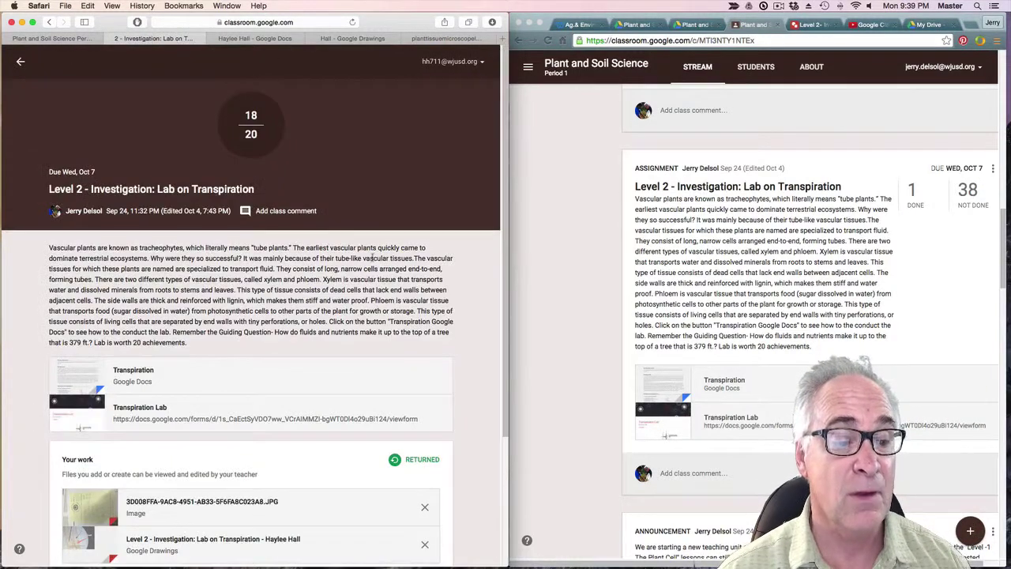
Remove the attached JPG image and the old Google Drawings file from the student's work for the assignment
{"action": "scroll", "coordinate": [371, 260], "scroll_direction": "down", "scroll_amount": 3}
{"action": "scroll", "coordinate": [373, 262], "scroll_direction": "down", "scroll_amount": 1}
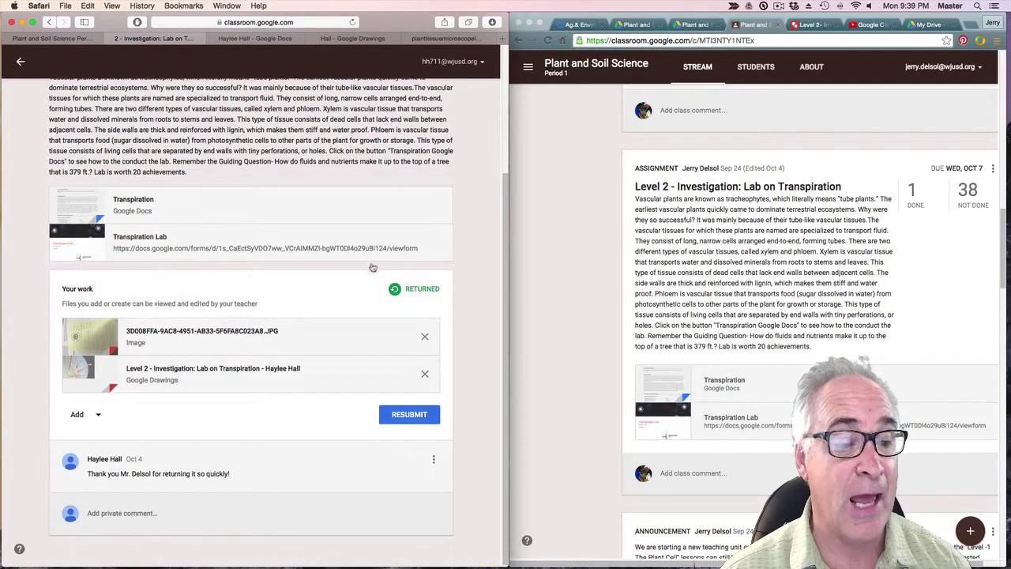
{"action": "scroll", "coordinate": [390, 322], "scroll_direction": "up", "scroll_amount": 2}
{"action": "scroll", "coordinate": [390, 317], "scroll_direction": "down", "scroll_amount": 2}
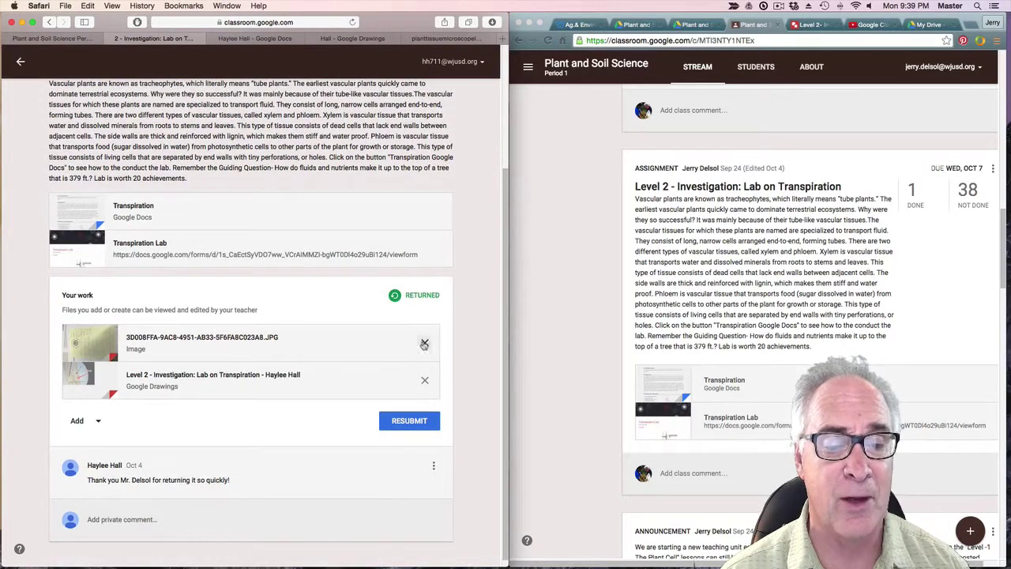
{"action": "left_click", "coordinate": [424, 344]}
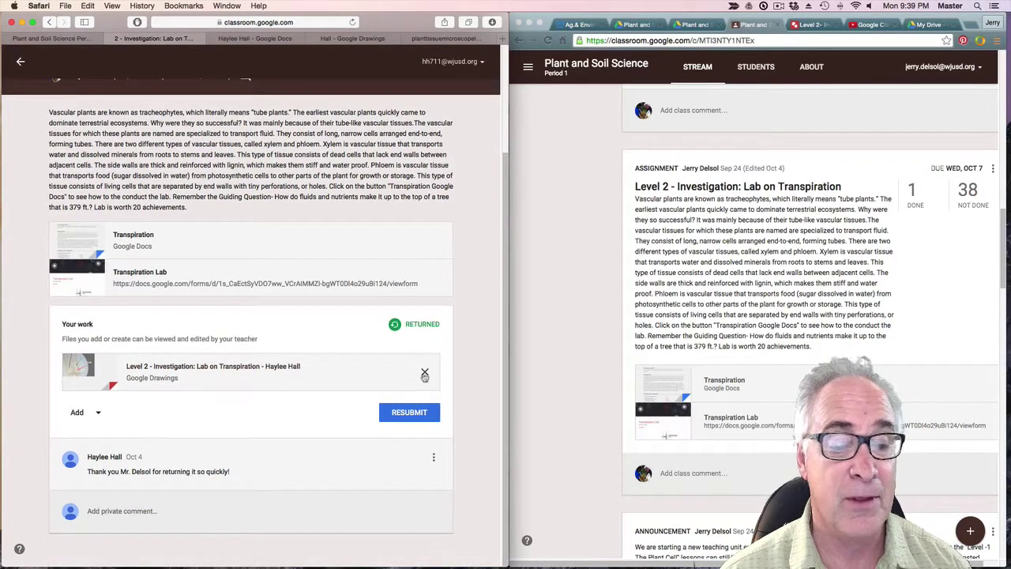
{"action": "left_click", "coordinate": [425, 371]}
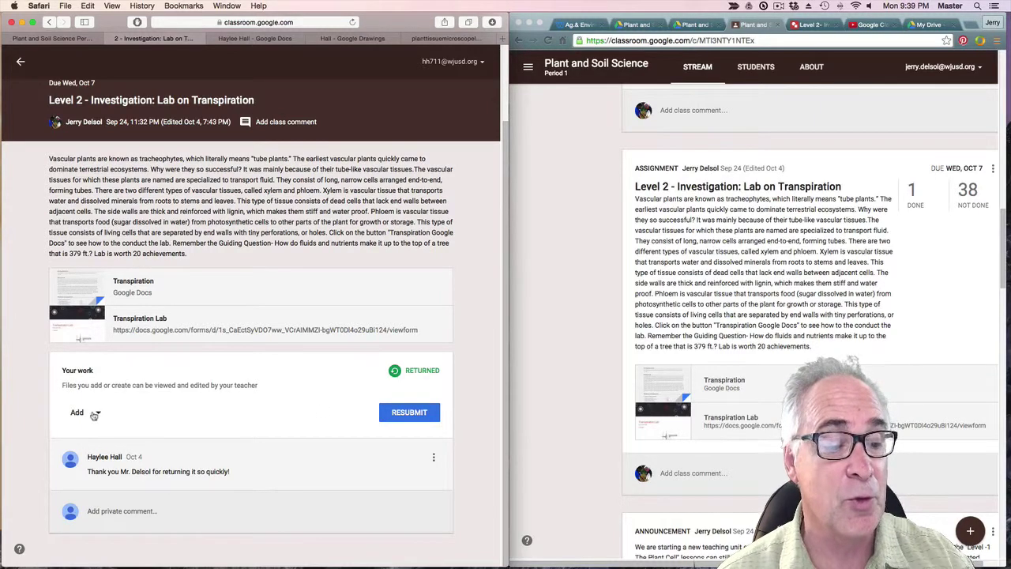
Create a new Google Drawings file in the assignment's student work and open it
{"action": "left_click", "coordinate": [101, 305]}
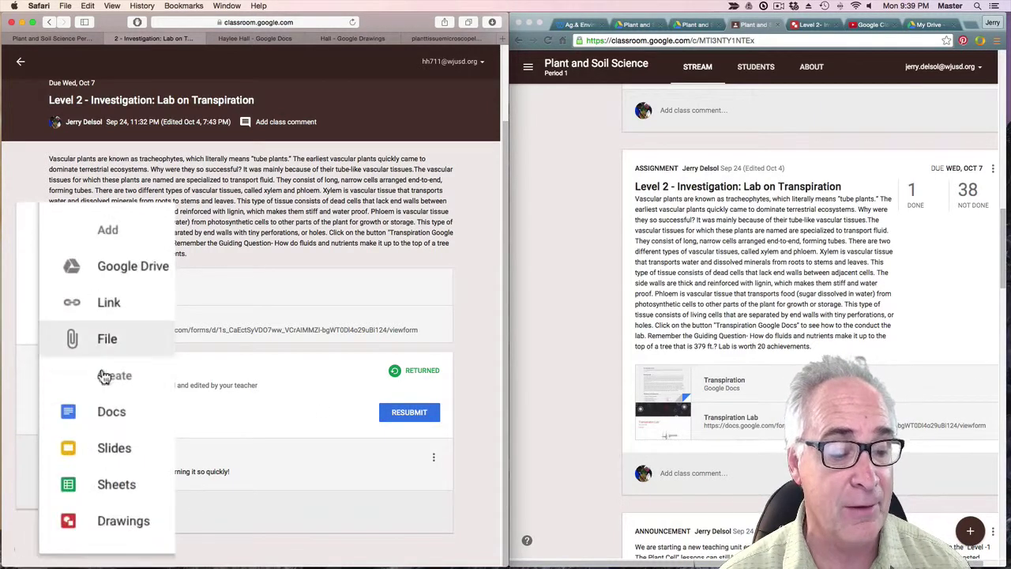
{"action": "left_click", "coordinate": [139, 521]}
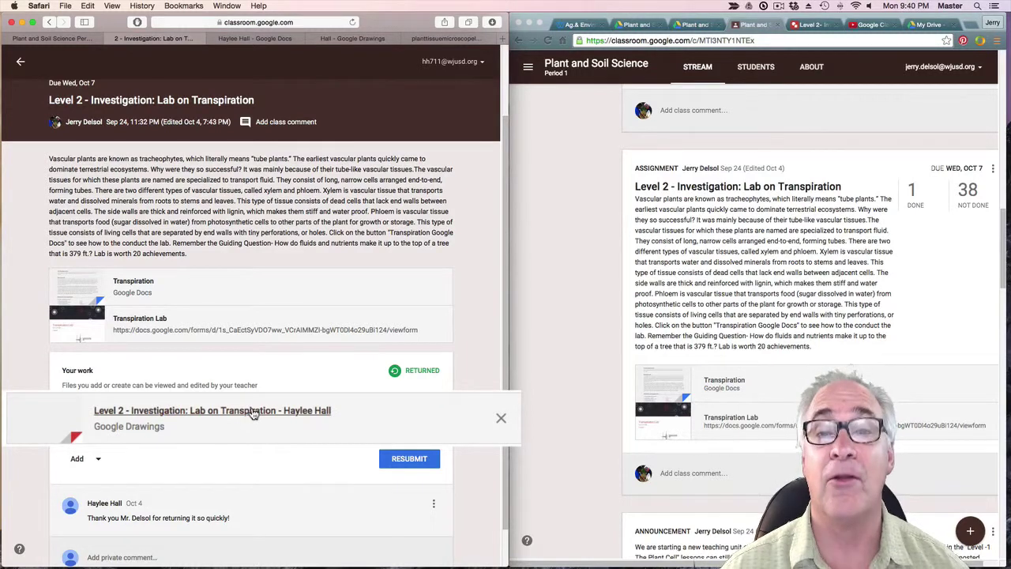
{"action": "left_click", "coordinate": [253, 411]}
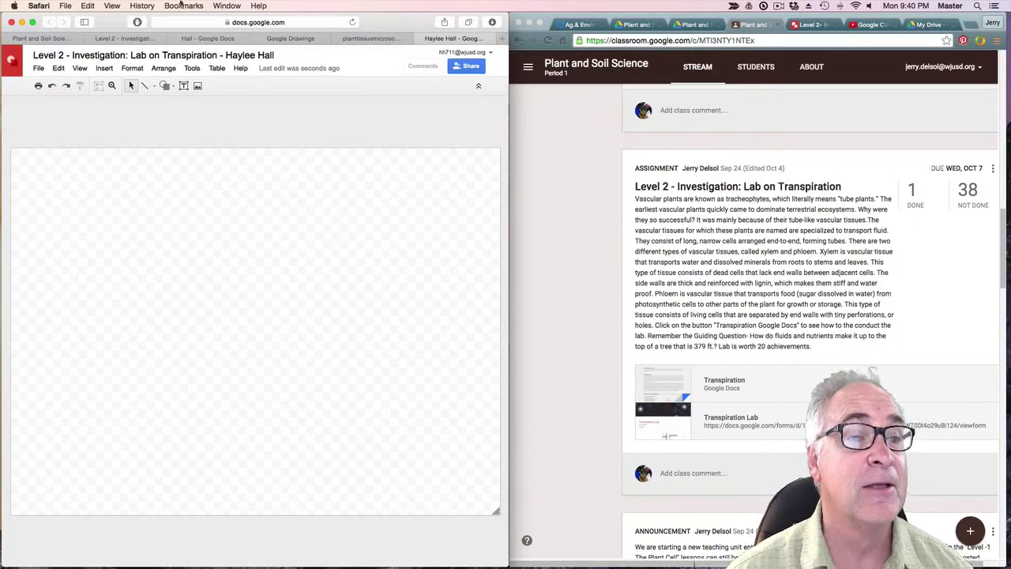
Insert the image "01 Image.jpeg" from the "gua" folder into the blank drawing
{"action": "left_click", "coordinate": [104, 68]}
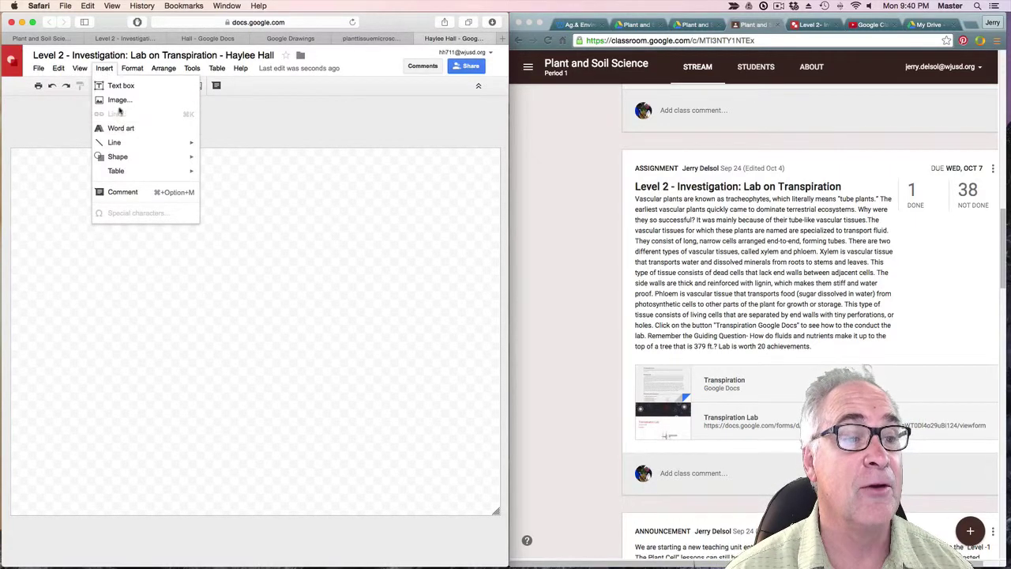
{"action": "left_click", "coordinate": [119, 101]}
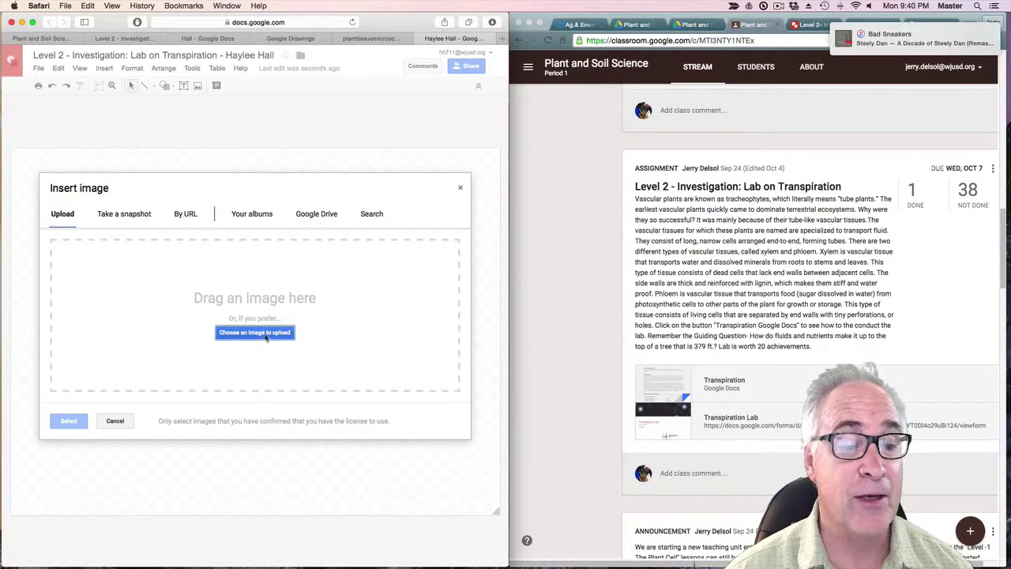
{"action": "left_click", "coordinate": [267, 335]}
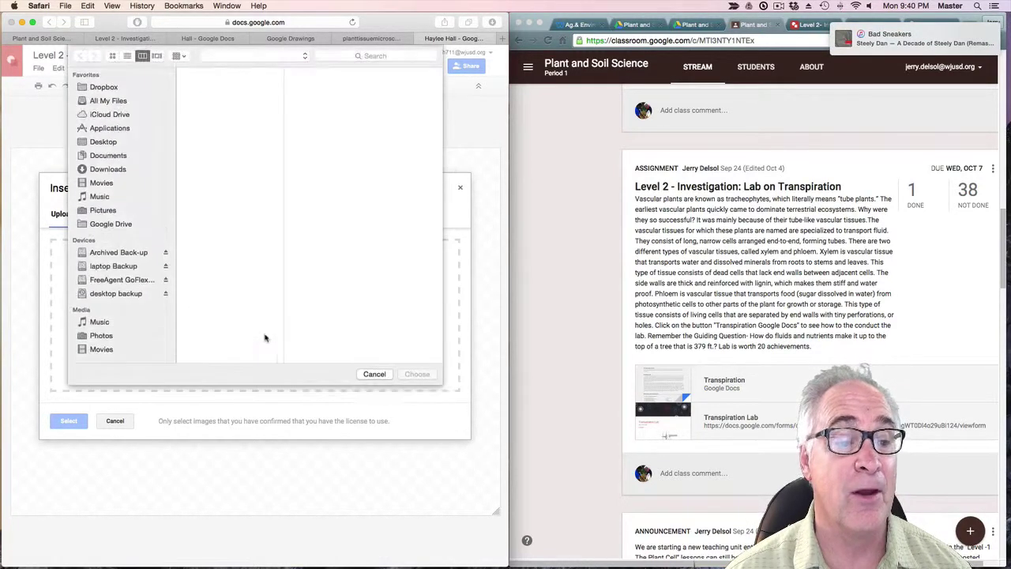
{"action": "left_click", "coordinate": [216, 97]}
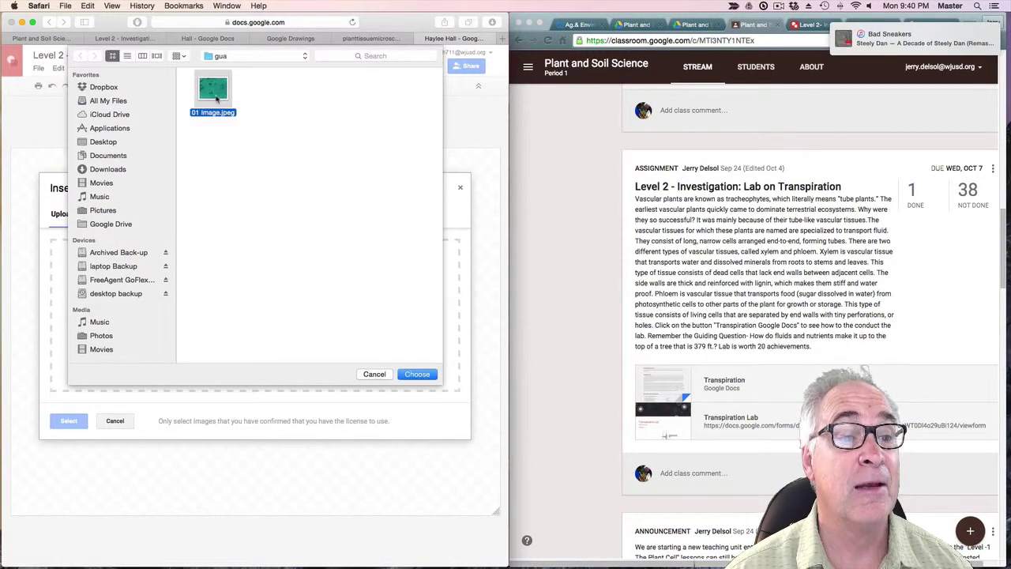
{"action": "left_click", "coordinate": [414, 374]}
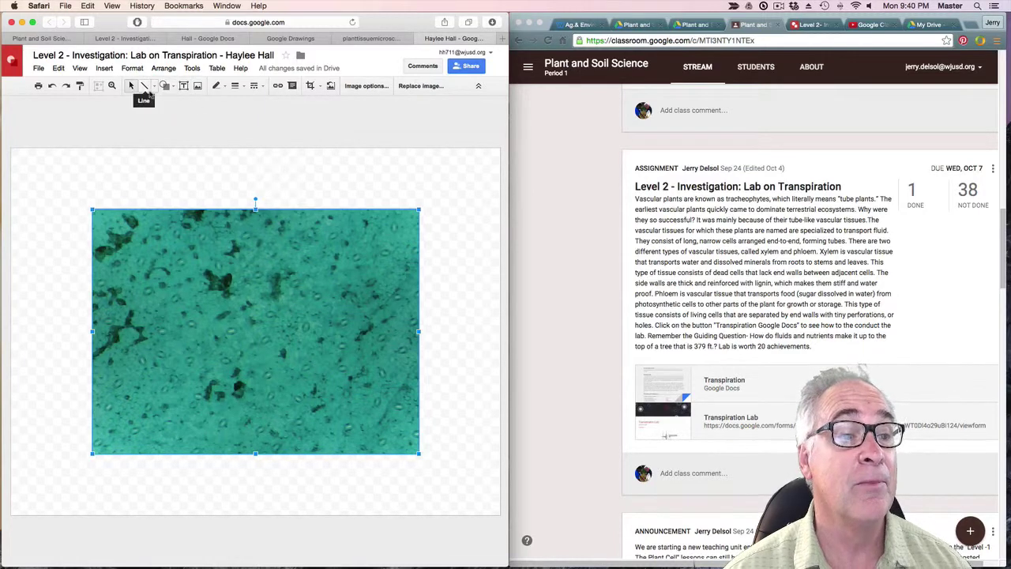
Draw an arrow from the upper-left part of the microscope image to a cell near its centre and set its line weight to 2px
{"action": "left_click", "coordinate": [149, 87]}
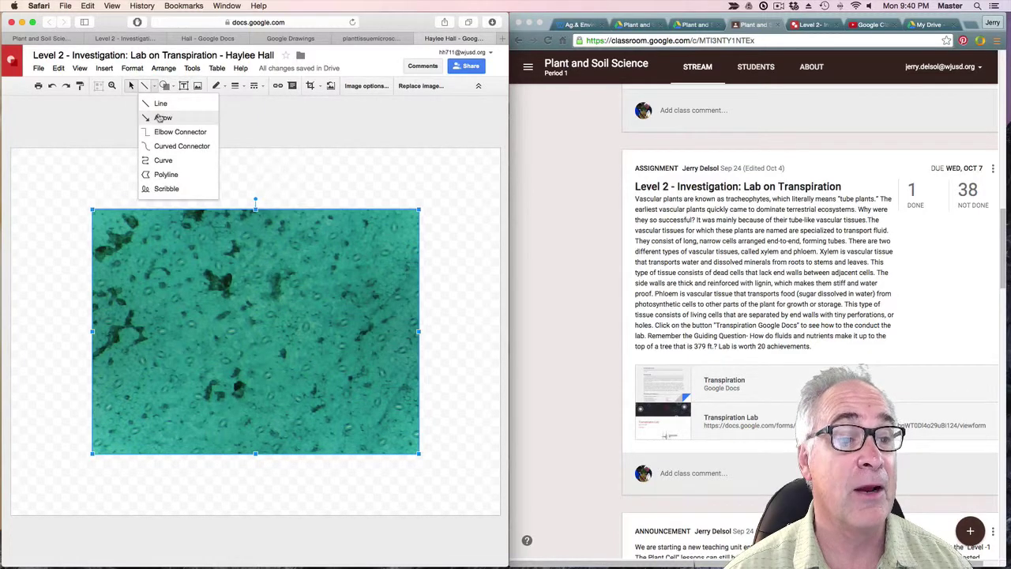
{"action": "left_click", "coordinate": [157, 117]}
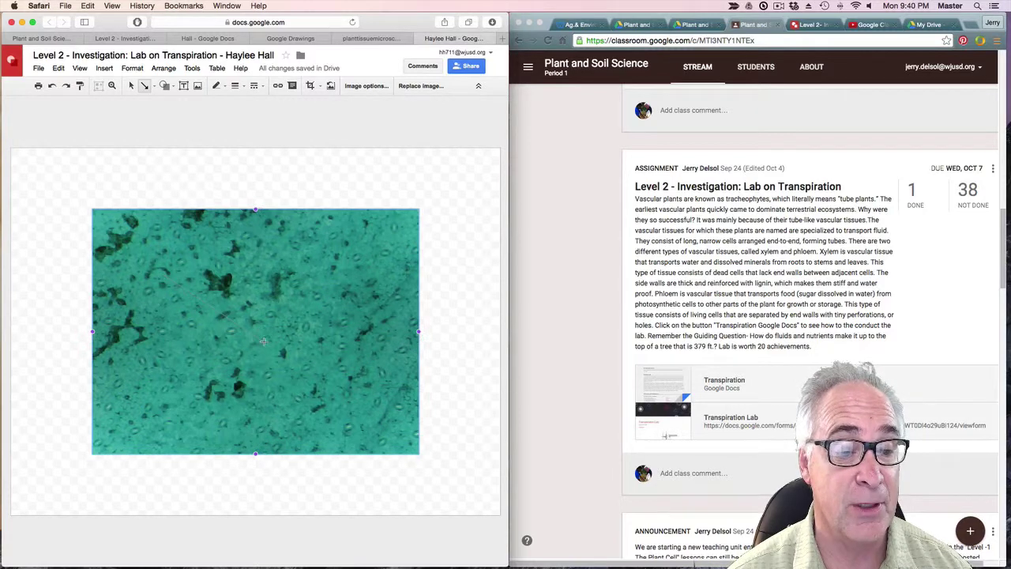
{"action": "left_click_drag", "start_coordinate": [263, 338], "coordinate": [263, 337]}
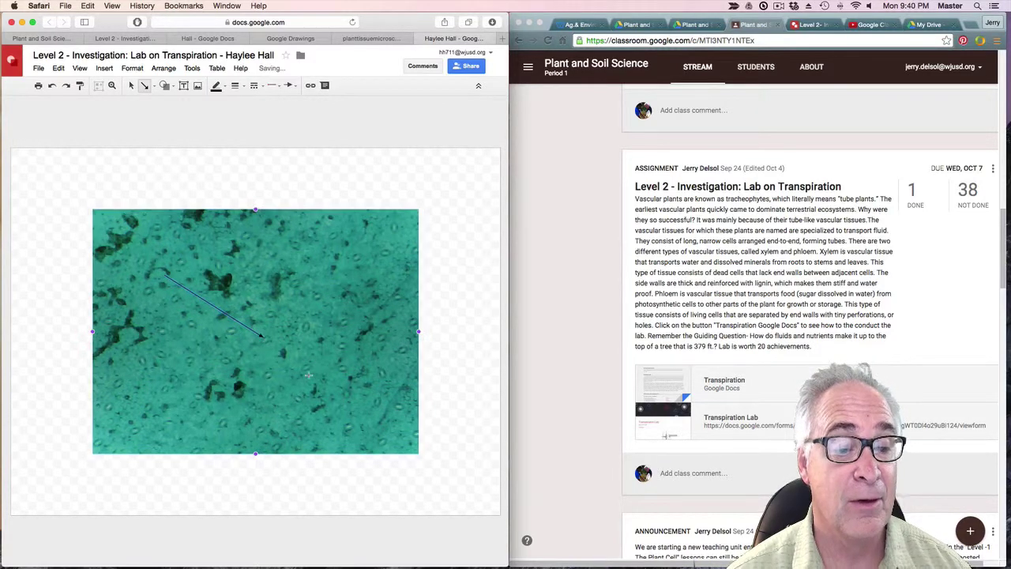
{"action": "left_click", "coordinate": [237, 87]}
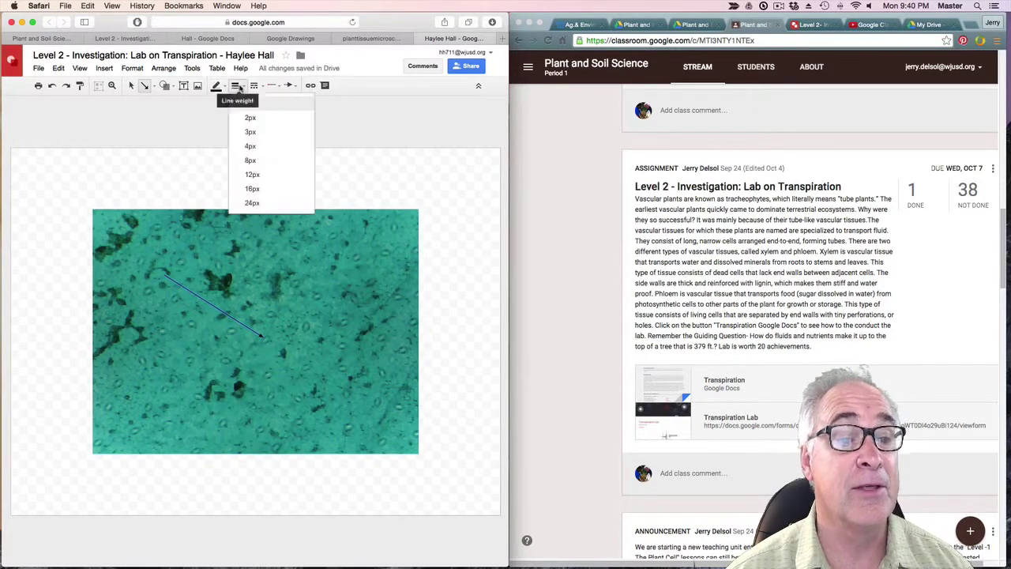
{"action": "left_click", "coordinate": [245, 117]}
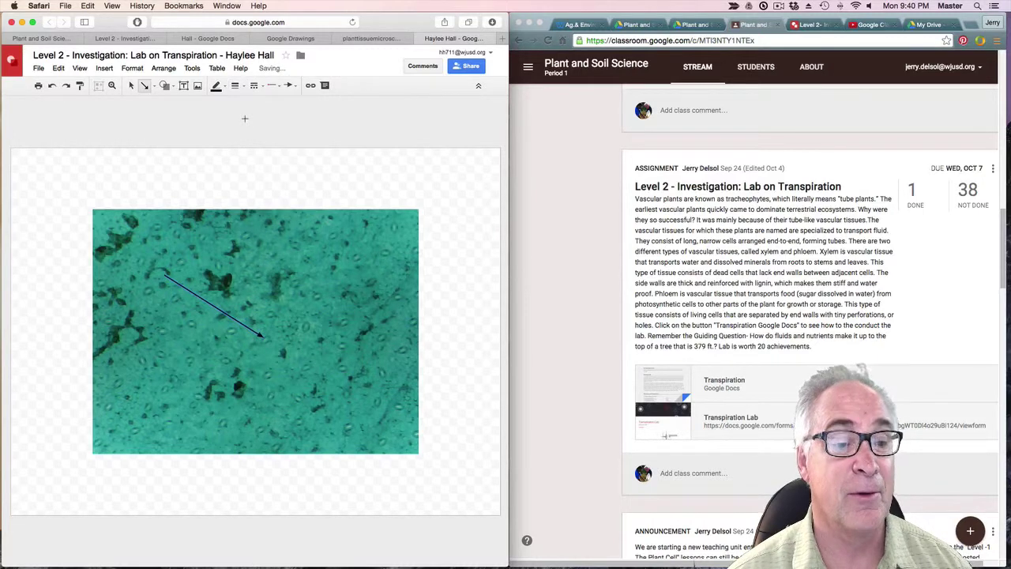
Add a "Guard cell" text label, narrow its text box and place it at the arrow's tail
{"action": "left_click", "coordinate": [183, 85]}
{"action": "left_click", "coordinate": [146, 239]}
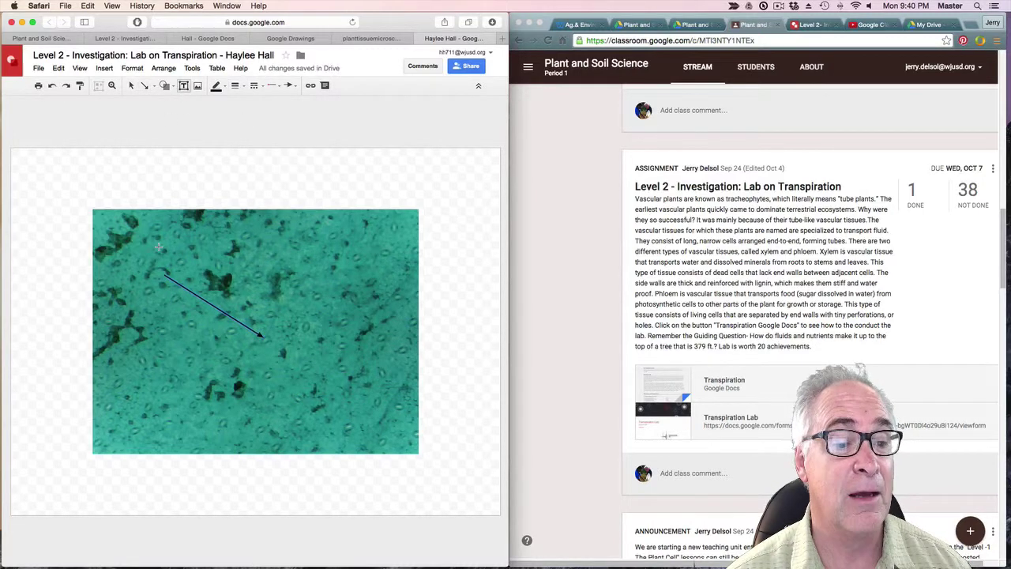
{"action": "type", "text": "Guard cell"}
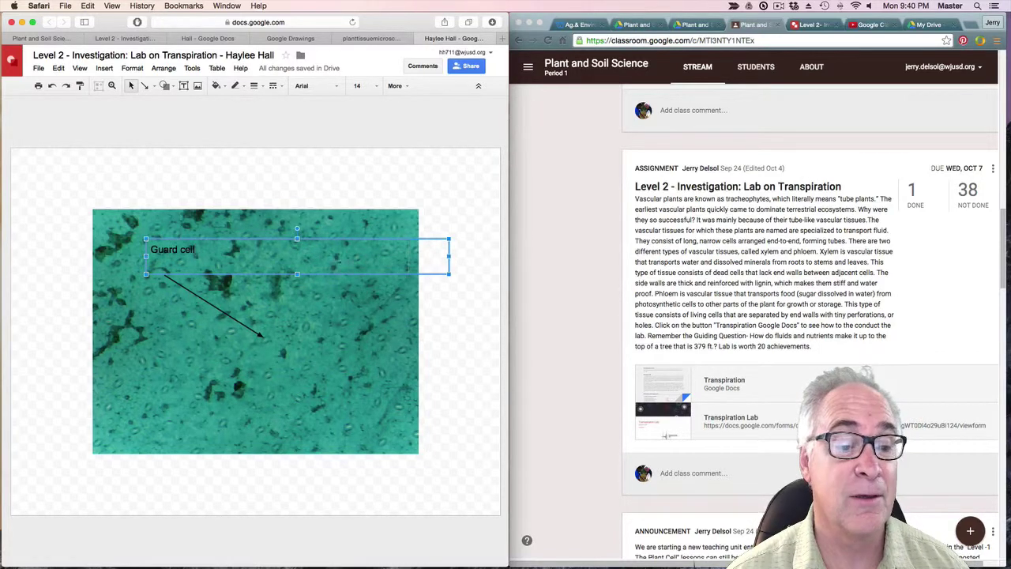
{"action": "left_click_drag", "start_coordinate": [228, 255], "coordinate": [227, 256]}
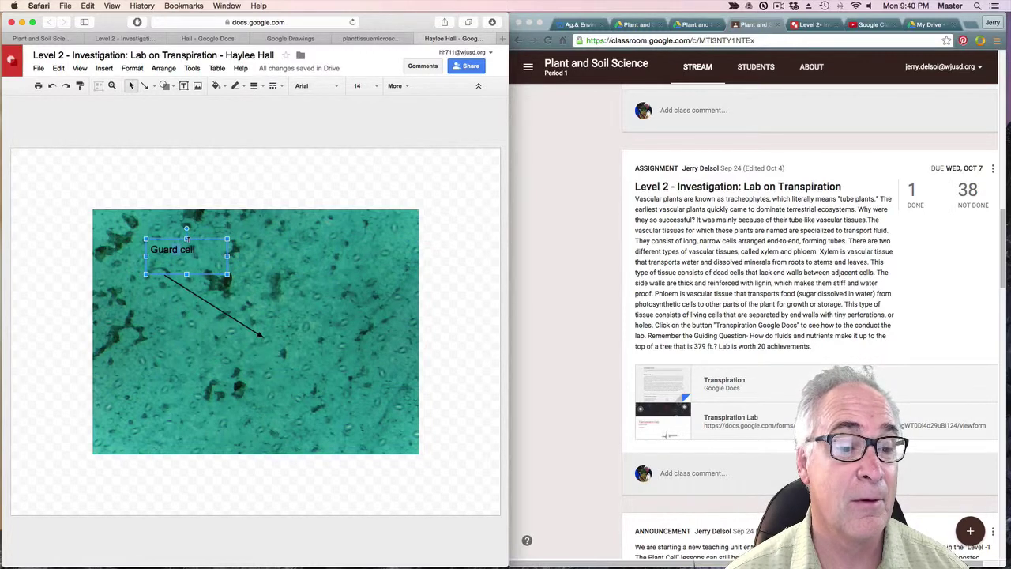
{"action": "left_click_drag", "start_coordinate": [204, 239], "coordinate": [189, 254]}
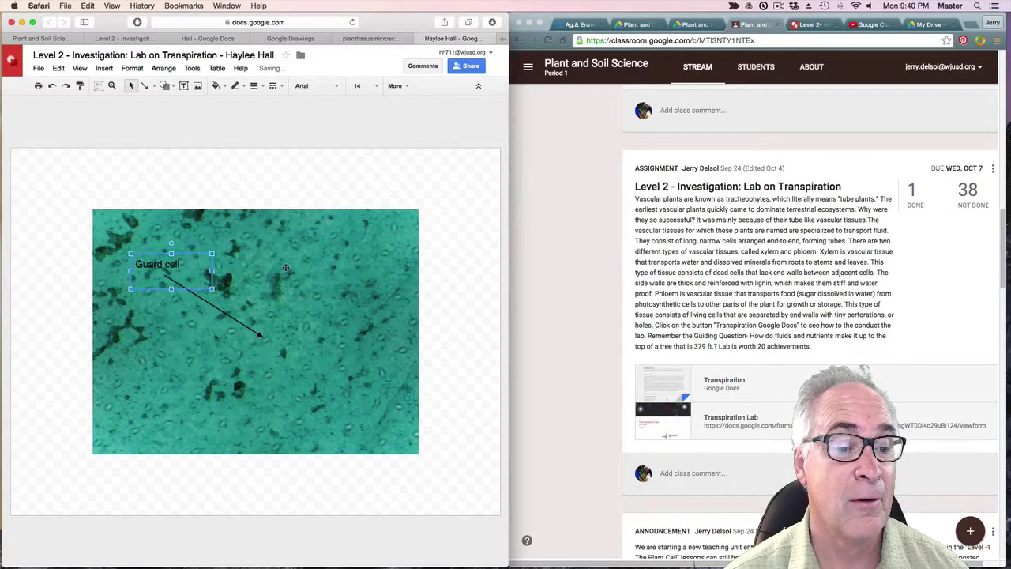
{"action": "left_click", "coordinate": [287, 271]}
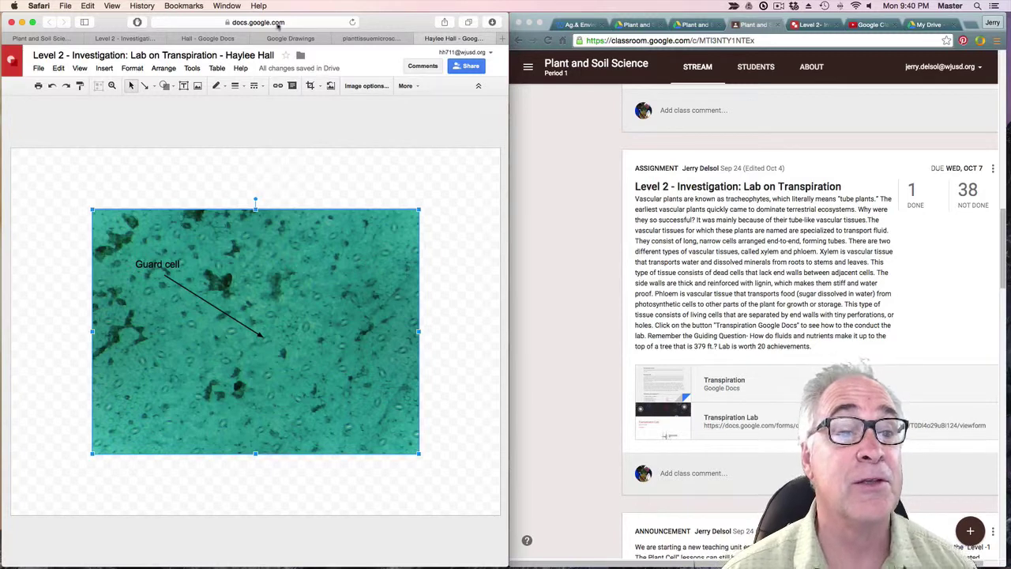
Return to the Level 2 - Investigation: Lab on Transpiration assignment in the student account and resubmit the drawing
{"action": "left_click", "coordinate": [113, 40]}
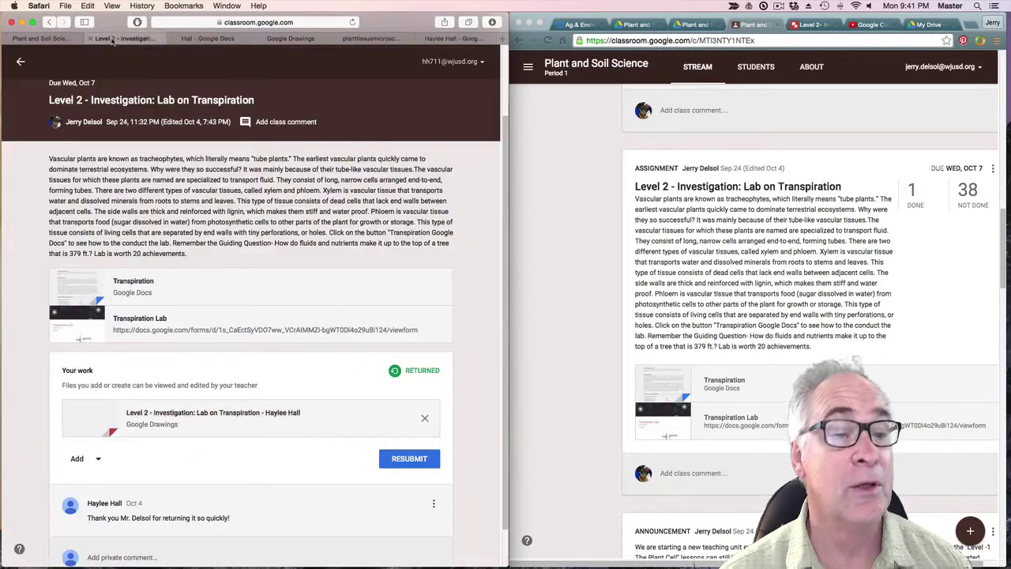
{"action": "scroll", "coordinate": [316, 404], "scroll_direction": "down", "scroll_amount": 1}
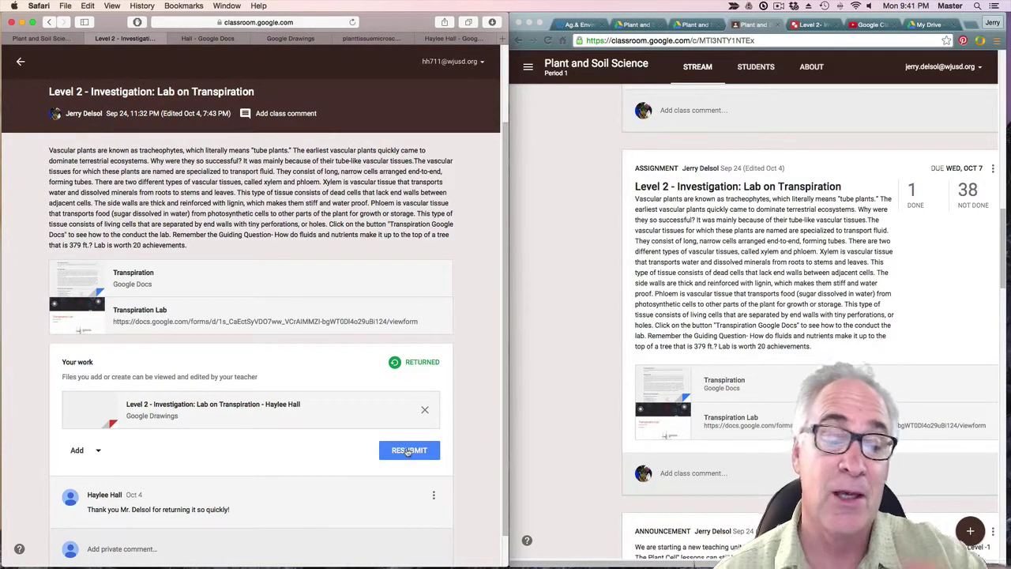
{"action": "left_click", "coordinate": [409, 451]}
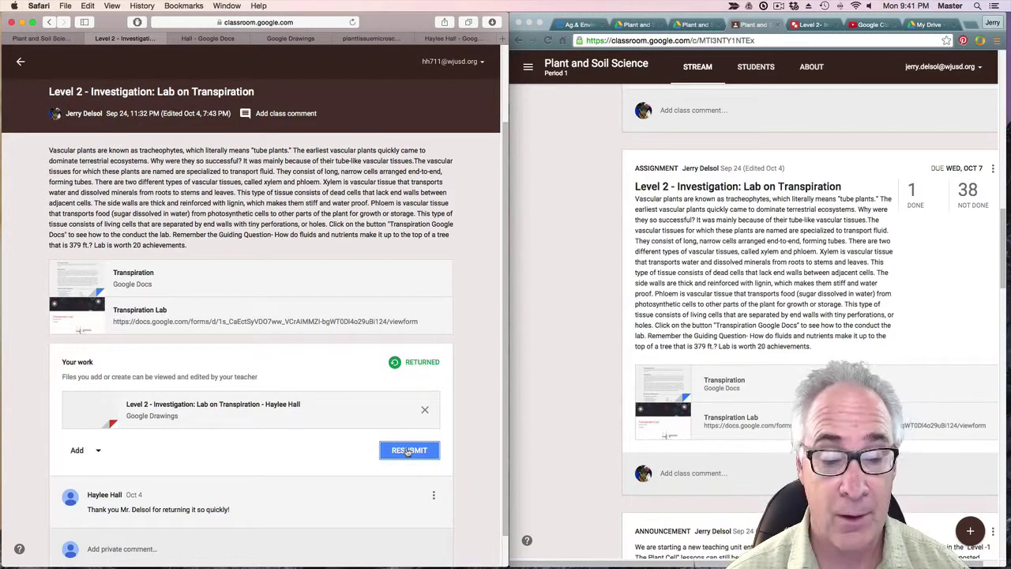
{"action": "left_click", "coordinate": [409, 450]}
{"action": "left_click", "coordinate": [341, 351]}
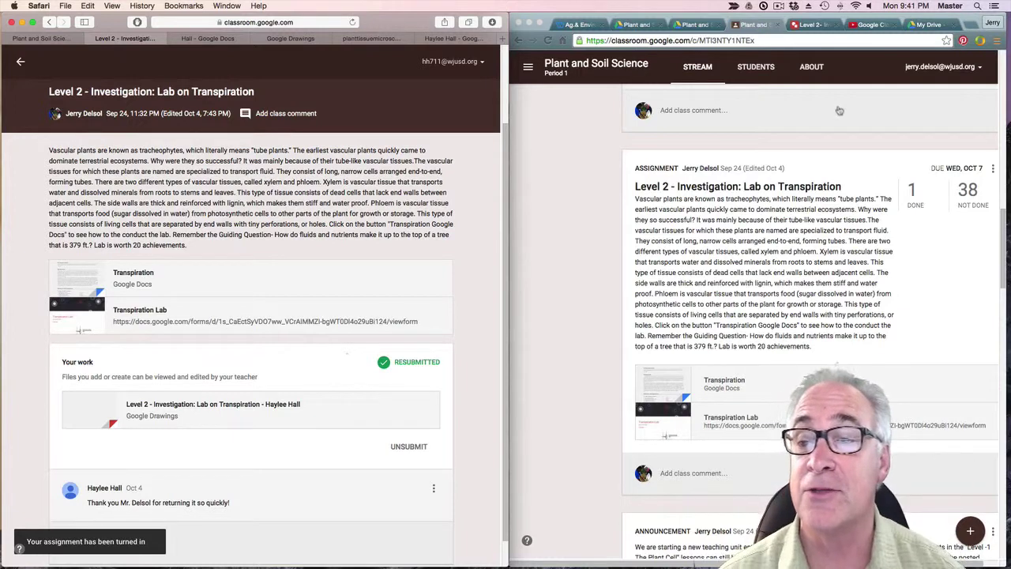
Switch to the teacher's Chrome window, view the assignment's done submissions and open the student's resubmitted drawing
{"action": "left_click", "coordinate": [566, 190]}
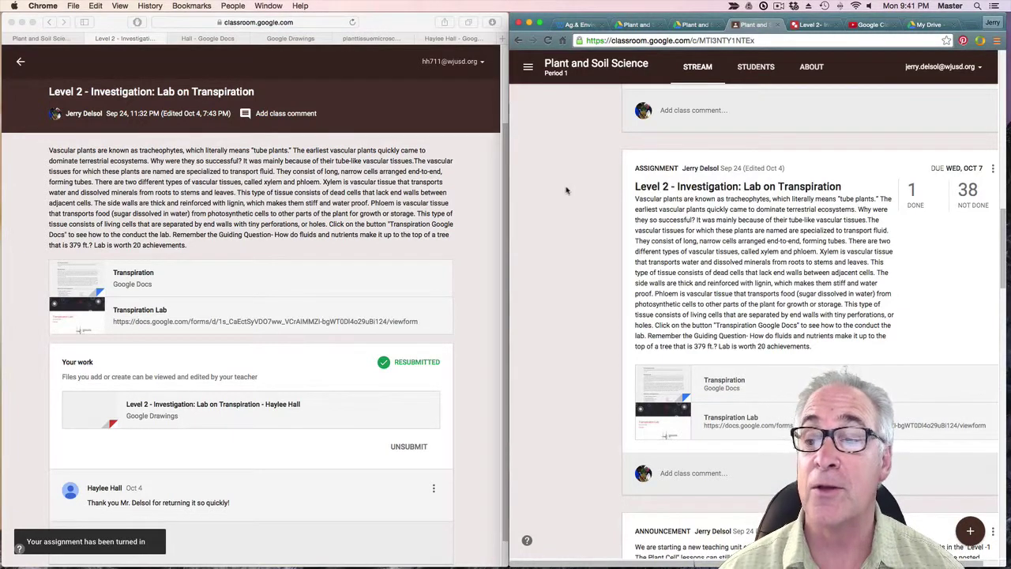
{"action": "left_click", "coordinate": [913, 192]}
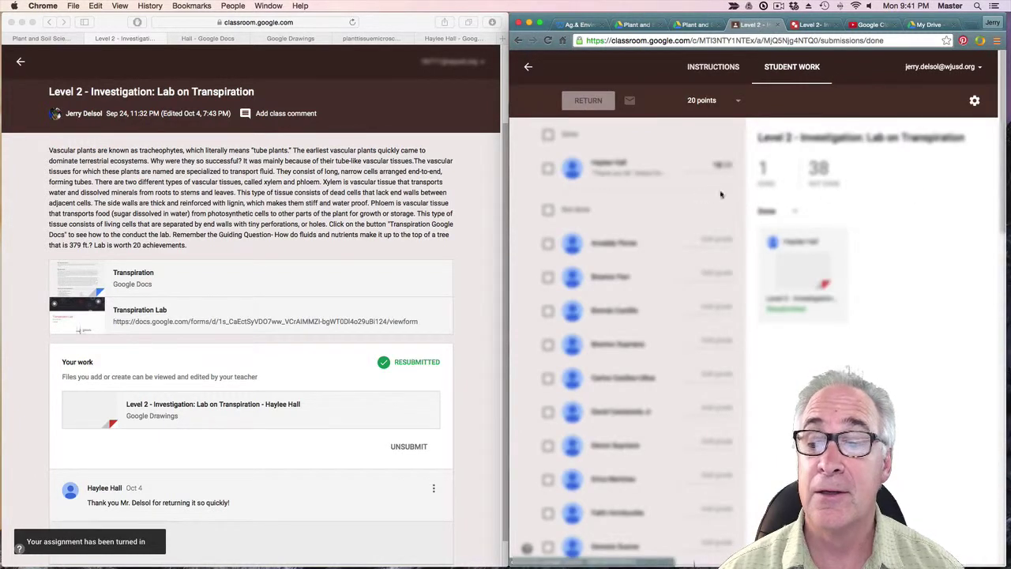
{"action": "left_click", "coordinate": [792, 300]}
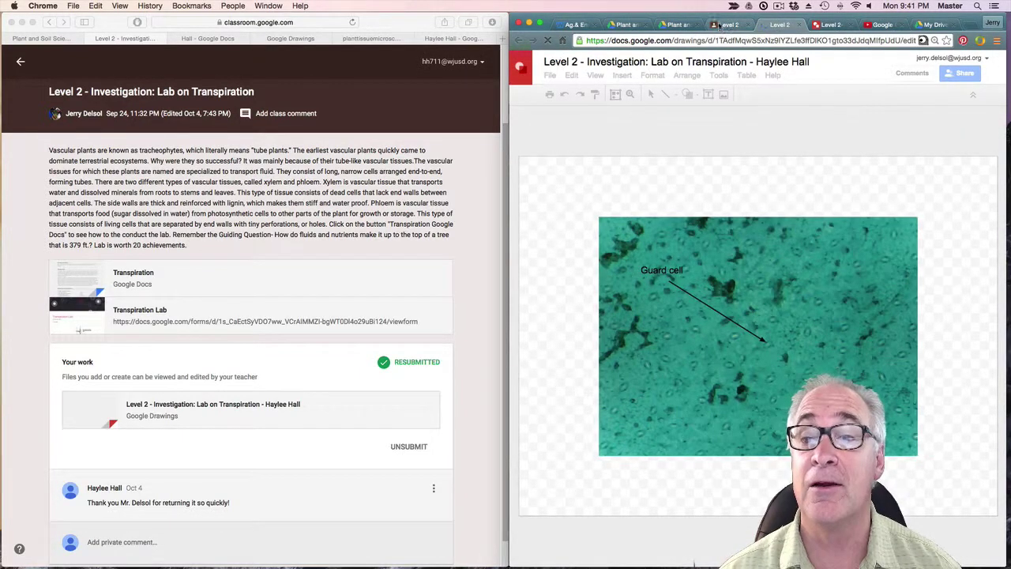
Go back to the student work list, grade the resubmitted work 20 out of 20 and return it to the student
{"action": "left_click", "coordinate": [728, 25]}
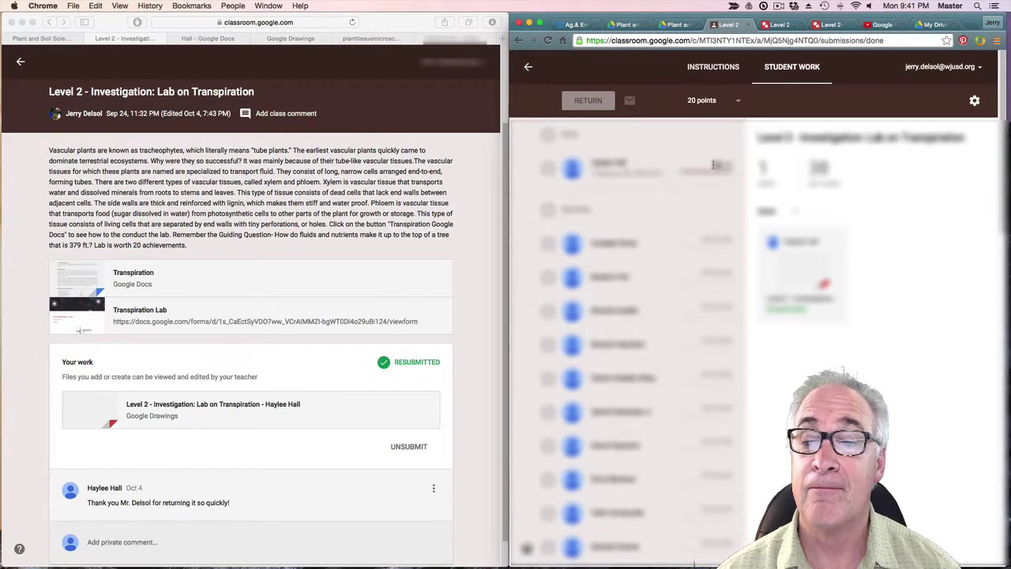
{"action": "left_click", "coordinate": [720, 163]}
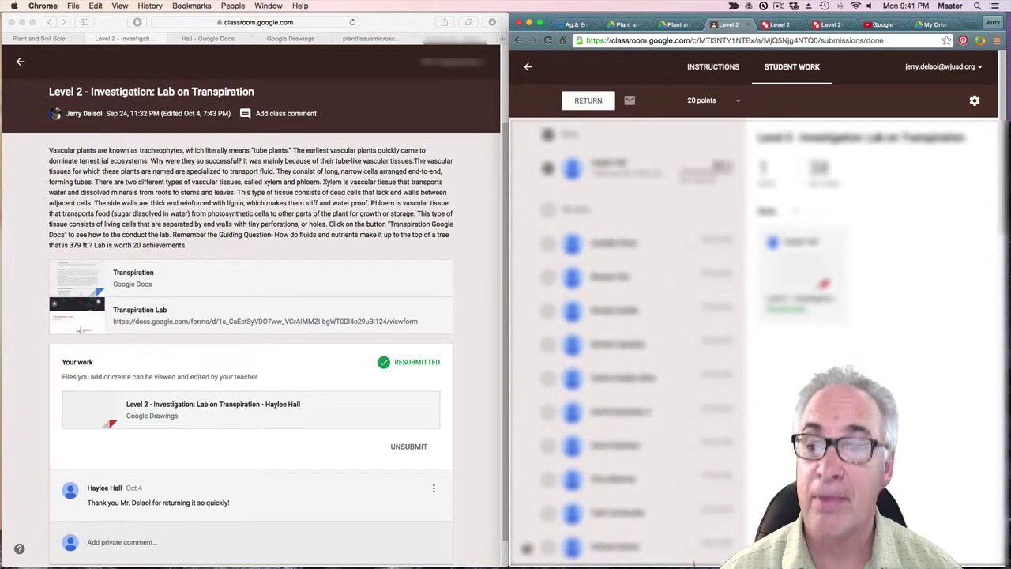
{"action": "left_click", "coordinate": [589, 101]}
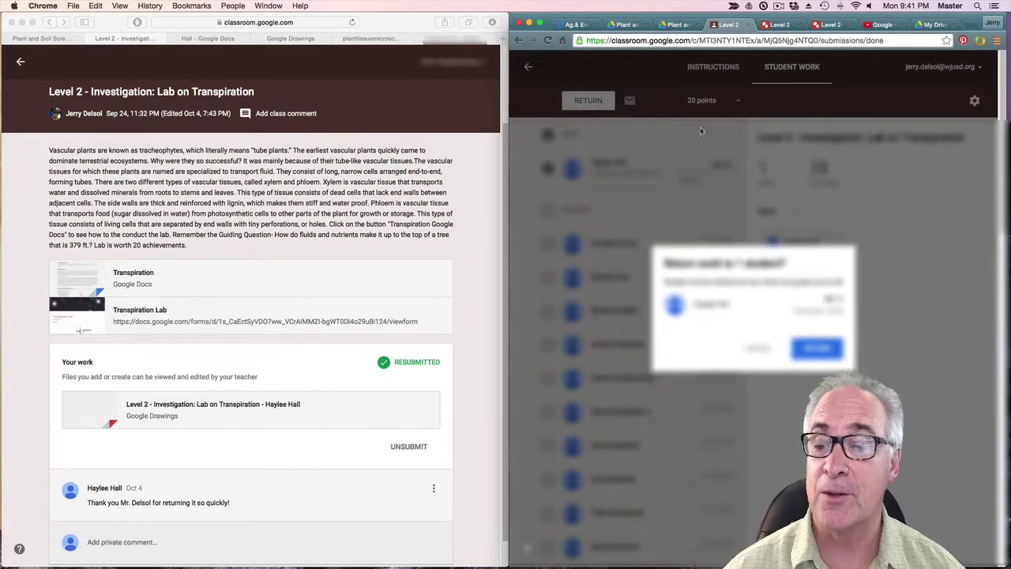
{"action": "left_click", "coordinate": [819, 350]}
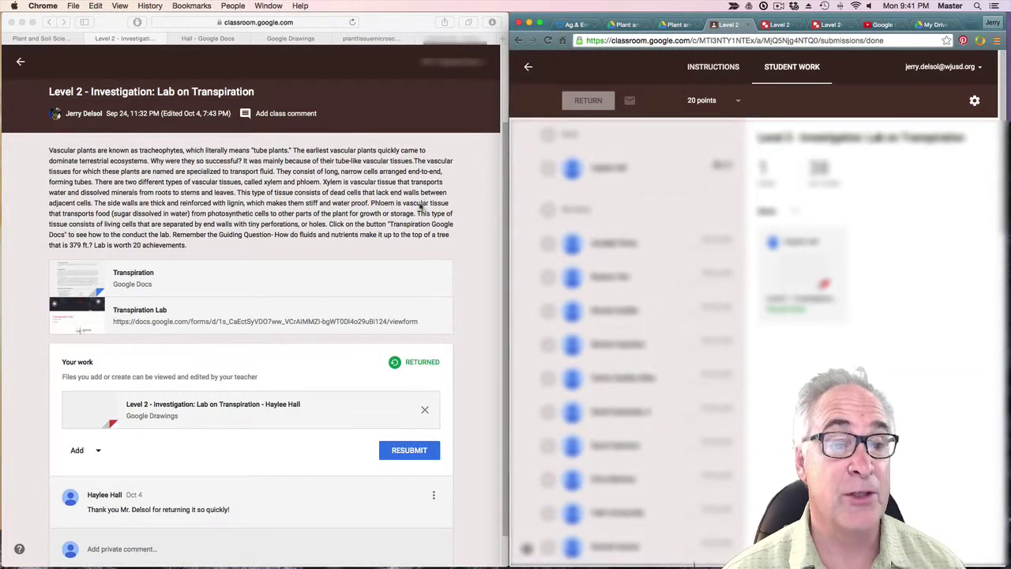
Switch to the student's Safari window, find the Lab on Transpiration assignment in the class stream and reopen it to check the returned grade
{"action": "scroll", "coordinate": [37, 62], "scroll_direction": "down", "scroll_amount": 1}
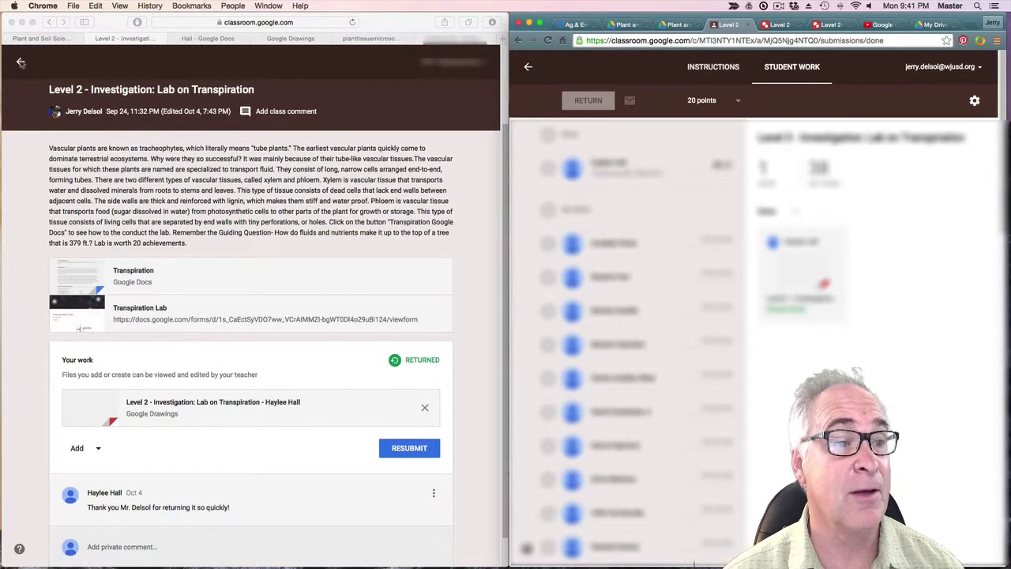
{"action": "left_click", "coordinate": [20, 63]}
{"action": "left_click", "coordinate": [20, 63]}
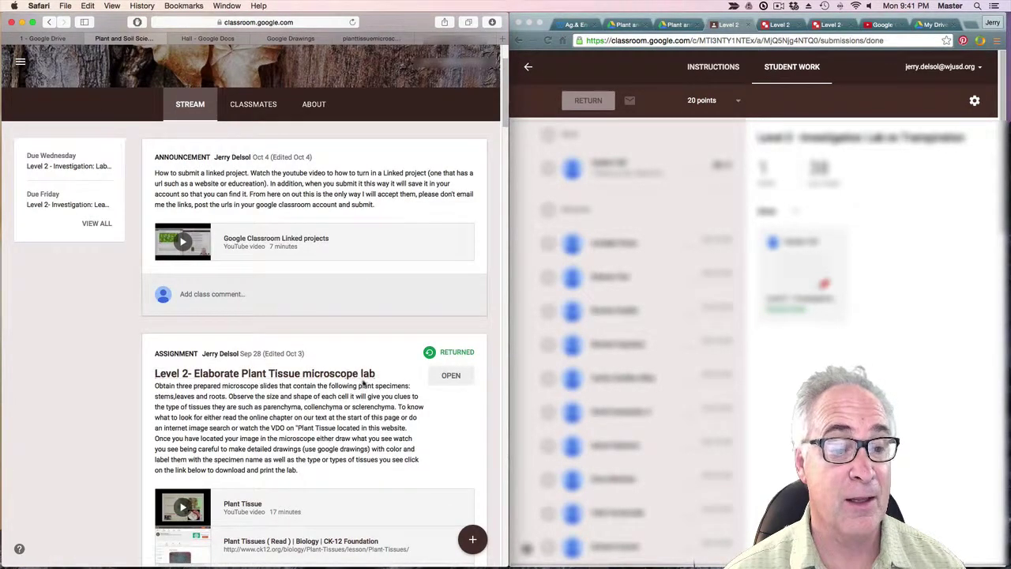
{"action": "scroll", "coordinate": [364, 371], "scroll_direction": "down", "scroll_amount": 10}
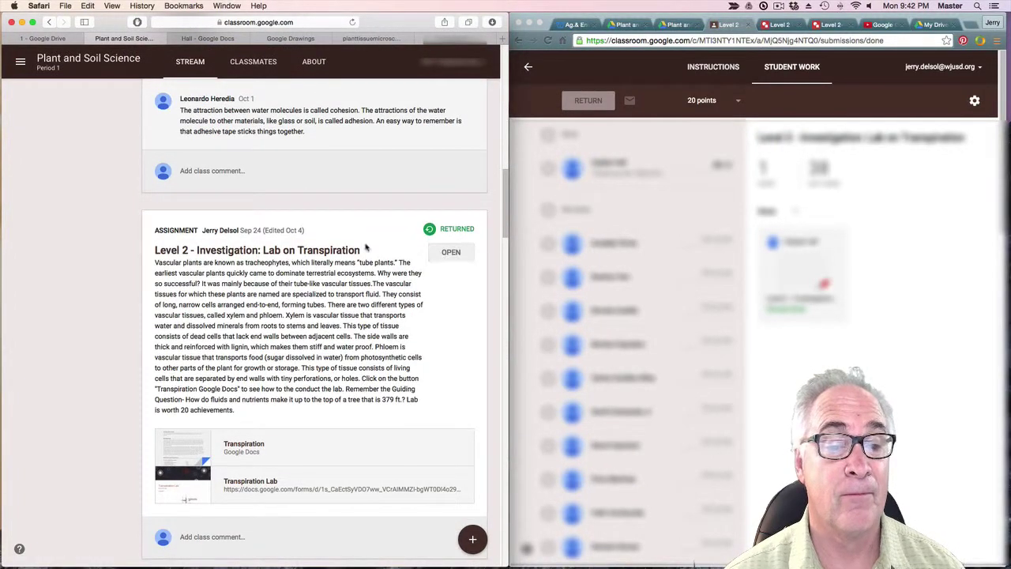
{"action": "left_click", "coordinate": [340, 251]}
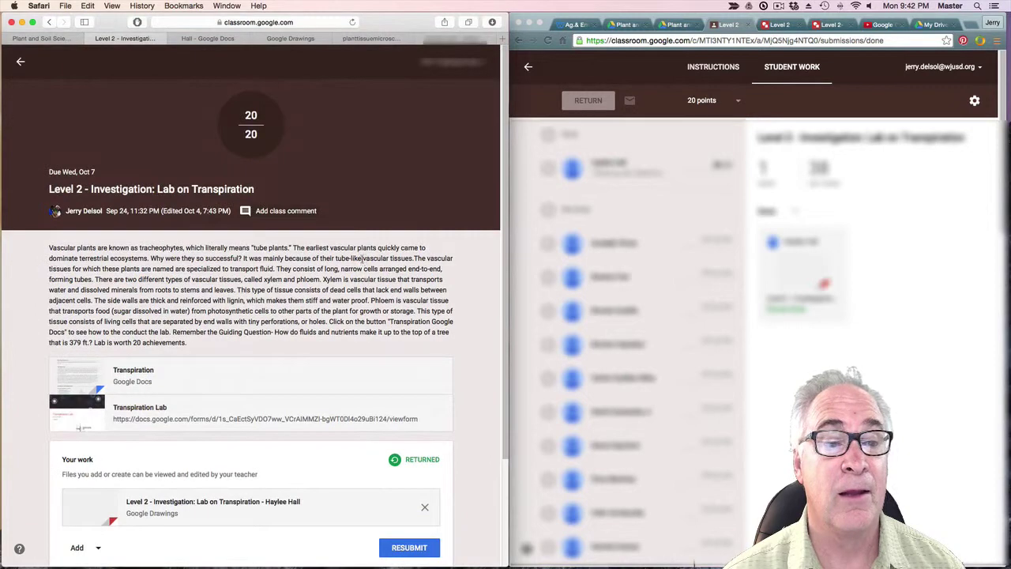